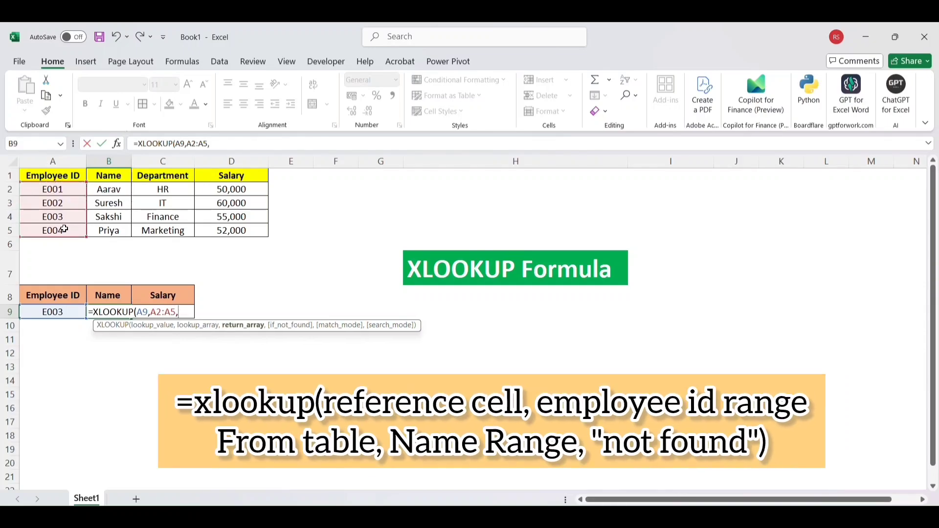
# Step: Complete the XLOOKUP formula in cell B9 with return range B2:B5 and the fallback text "Not Found"
pyautogui.moveTo(118, 190); pyautogui.dragTo(127, 229)
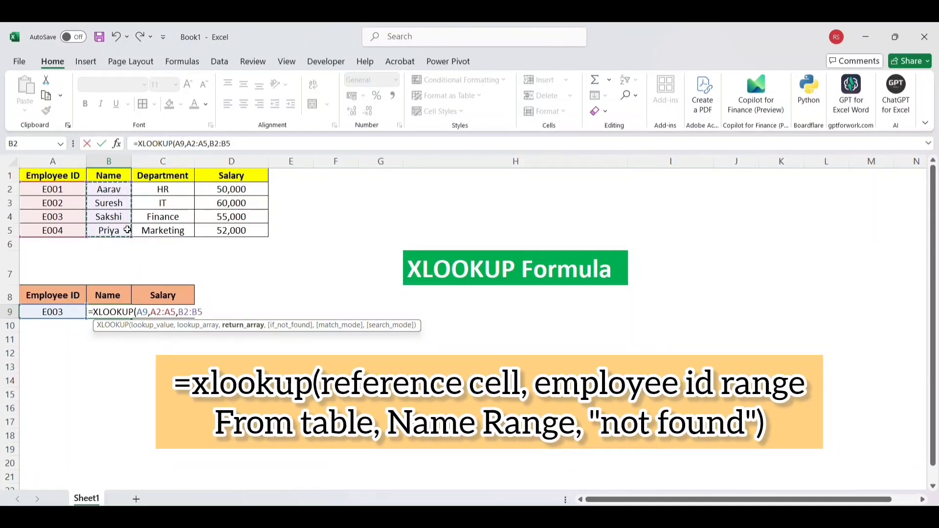
pyautogui.write(',"N')
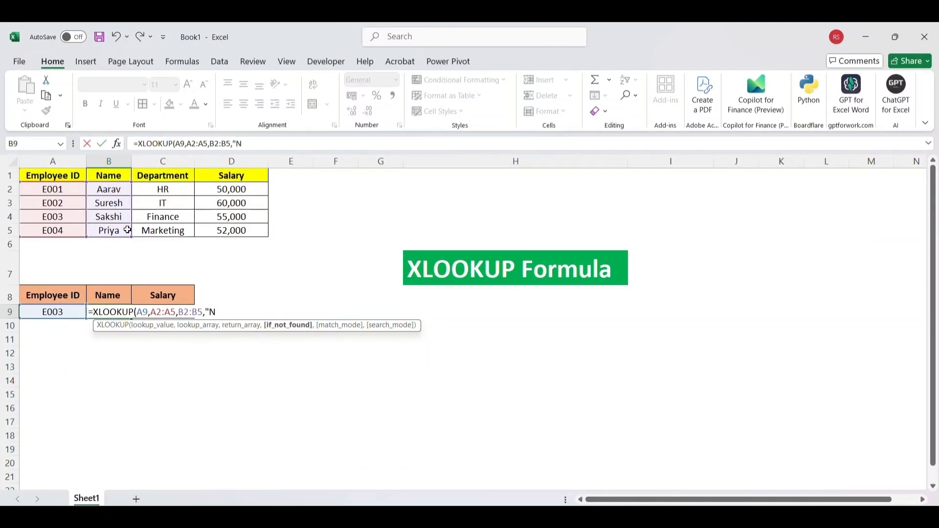
pyautogui.write('ot Found")')
pyautogui.press('Return')
pyautogui.click(112, 309)
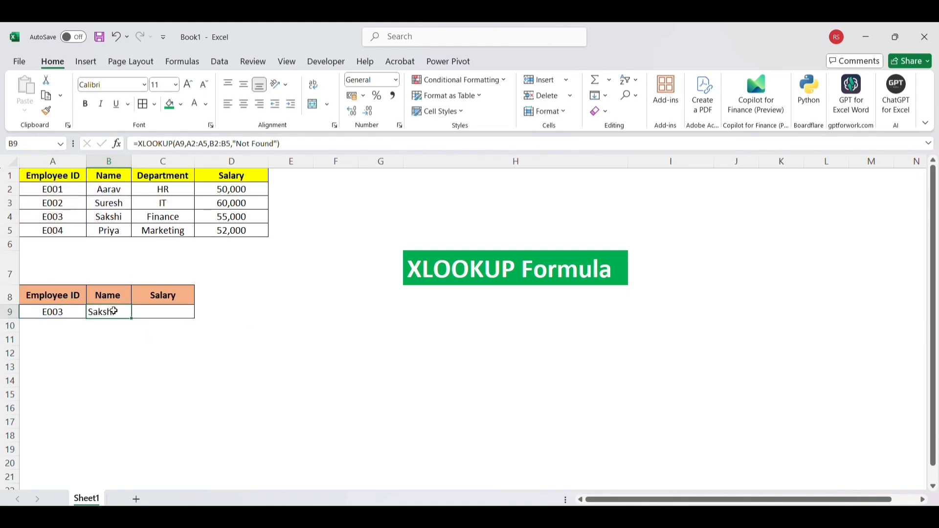
# Step: Test the Name lookup by setting the Employee ID in cell A9 to E002, followed by E001
pyautogui.click(77, 317)
pyautogui.doubleClick(73, 314)
pyautogui.press('BackSpace')
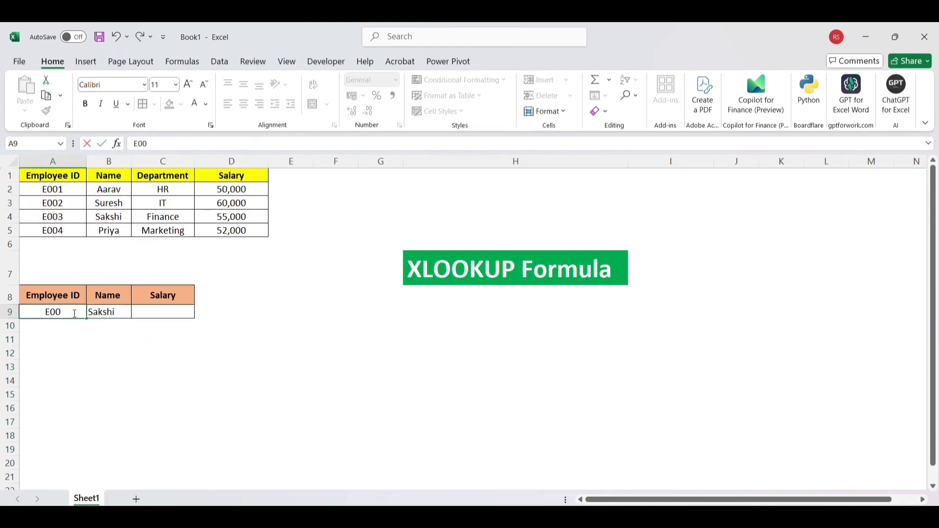
pyautogui.write('2')
pyautogui.press('Return')
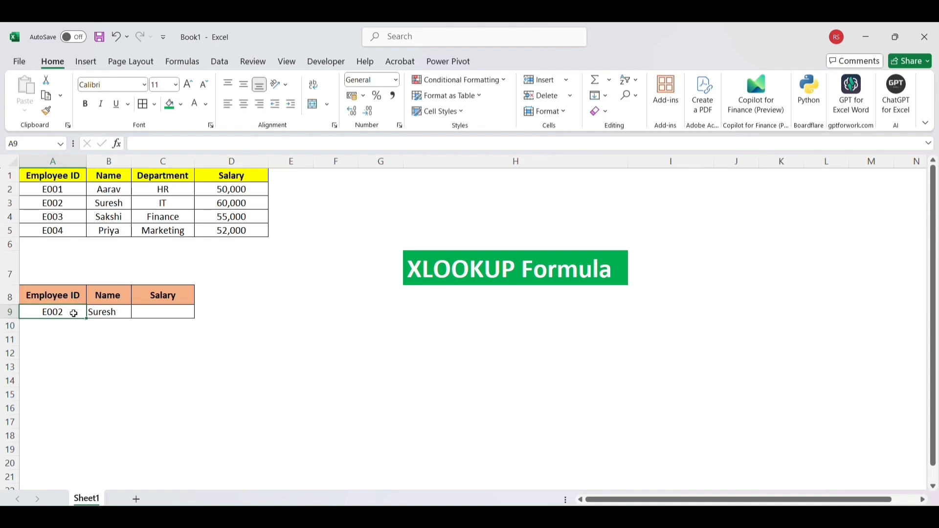
pyautogui.doubleClick(75, 314)
pyautogui.write('1')
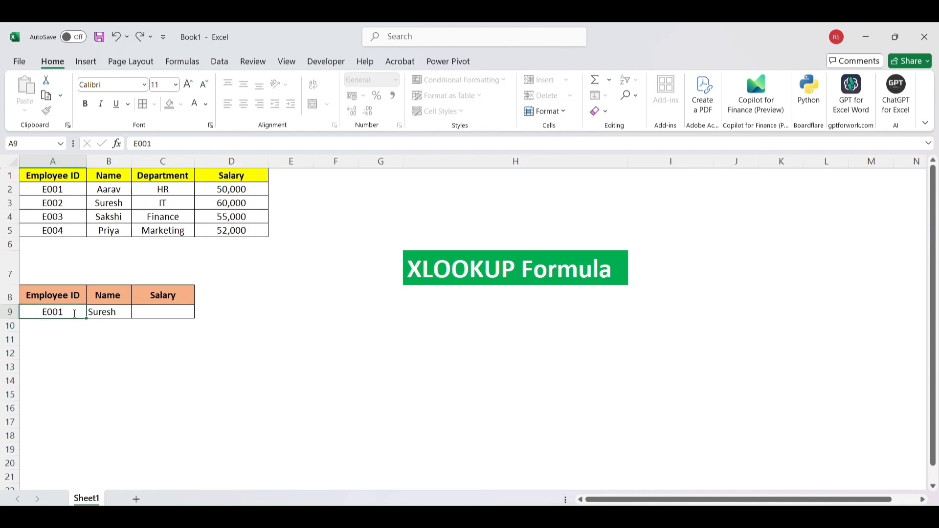
pyautogui.press('Return')
# Step: Set the Employee ID in cell A9 to E006 to test the Name lookup with an unlisted ID
pyautogui.doubleClick(75, 314)
pyautogui.write('6')
pyautogui.press('Return')
pyautogui.click(102, 313)
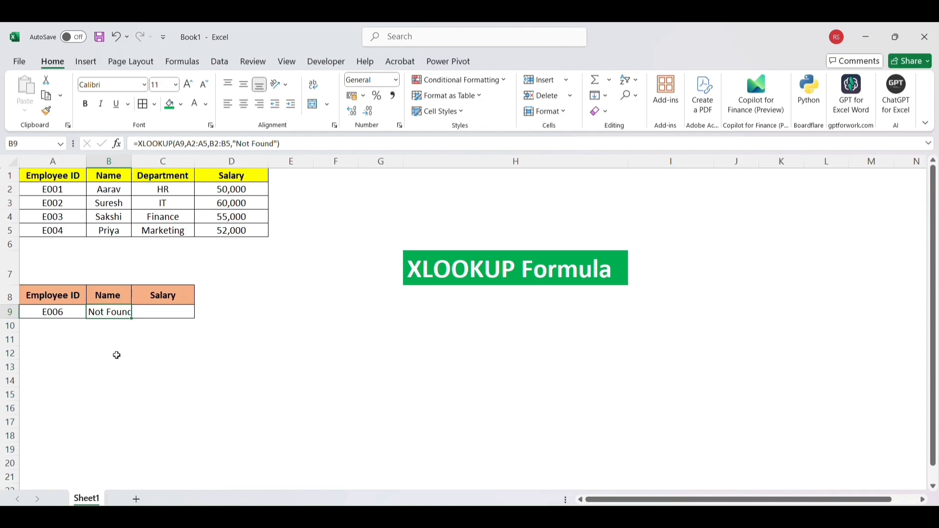
# Step: Widen column B slightly to fit the lookup result and set the Employee ID in cell A9 to E003
pyautogui.moveTo(131, 160); pyautogui.dragTo(136, 159)
pyautogui.doubleClick(67, 312)
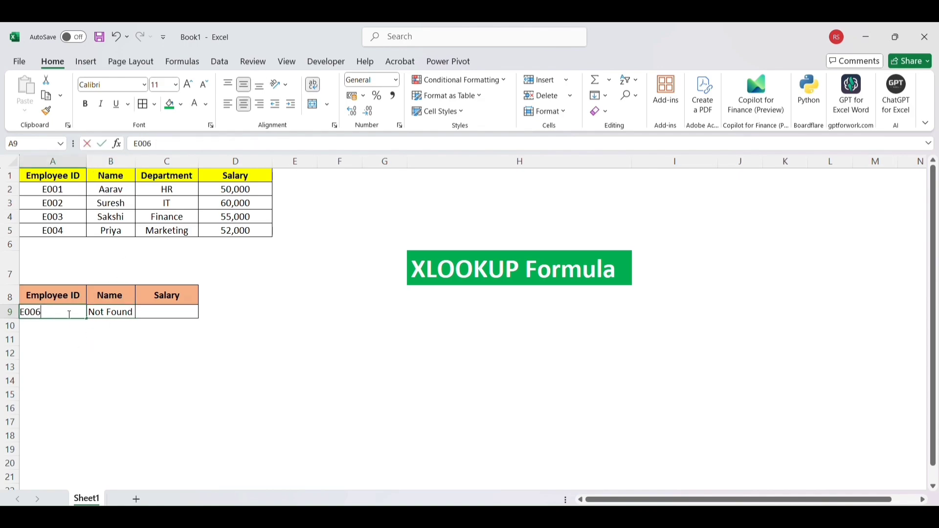
pyautogui.press('BackSpace')
pyautogui.click(99, 352)
pyautogui.click(126, 313)
# Step: Enter =XLOOKUP(A9,A2:A5,D2:D5,"Not Found") in cell C9 to return the employee's salary
pyautogui.click(170, 313)
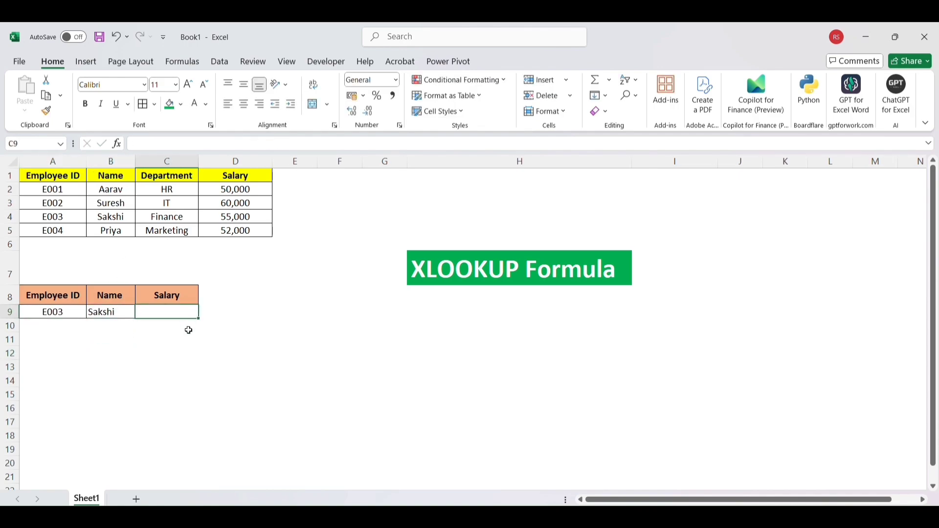
pyautogui.write('=xloo')
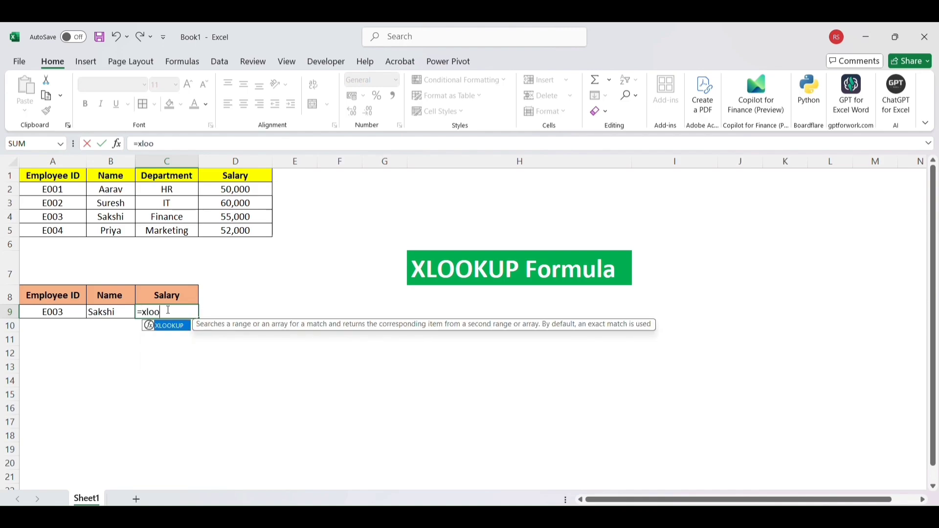
pyautogui.press('Tab')
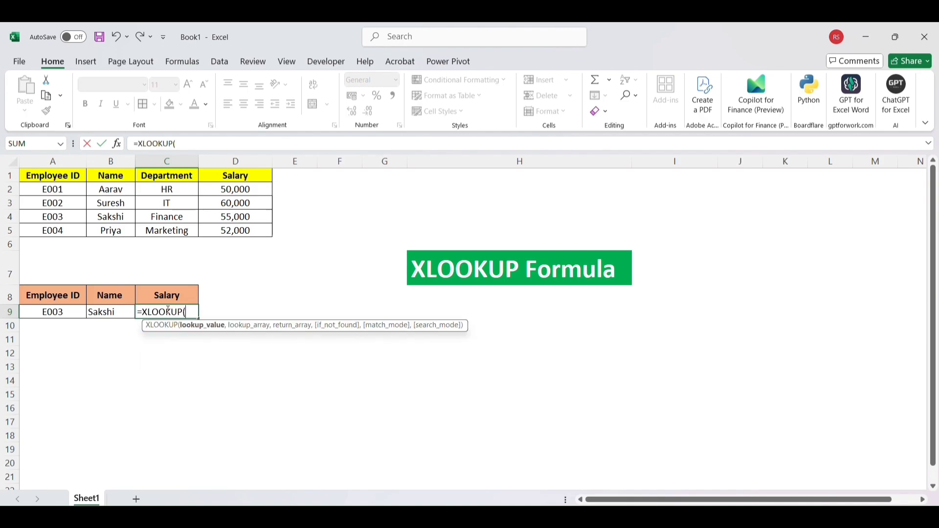
pyautogui.click(60, 313)
pyautogui.write(',')
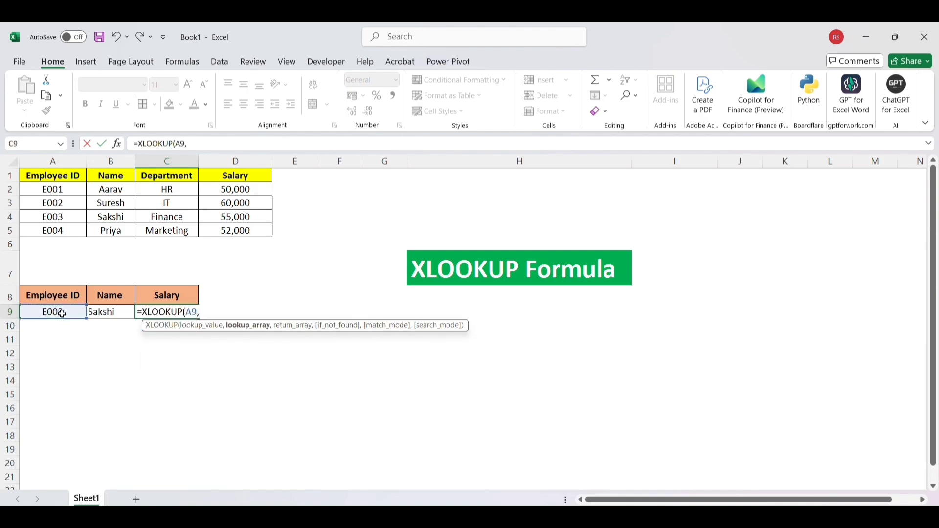
pyautogui.moveTo(67, 194); pyautogui.dragTo(72, 231)
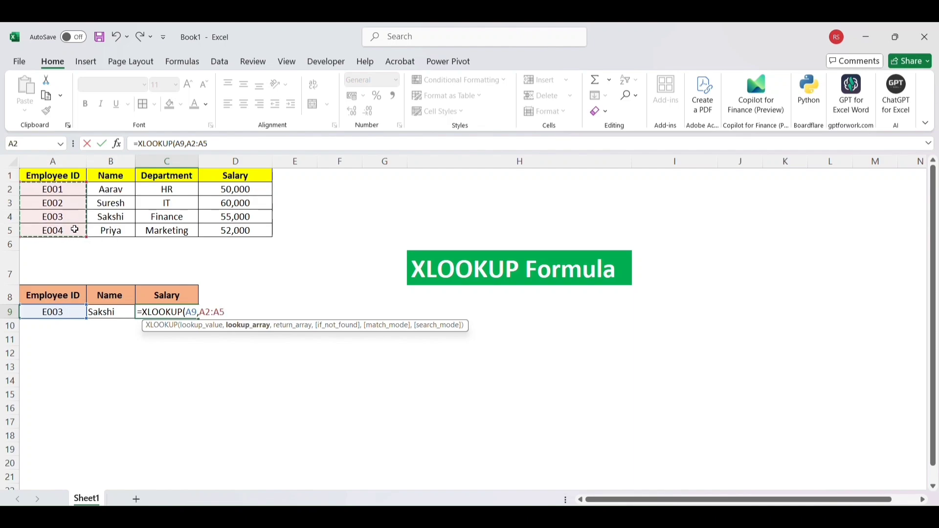
pyautogui.write(',')
pyautogui.moveTo(269, 190); pyautogui.dragTo(264, 228)
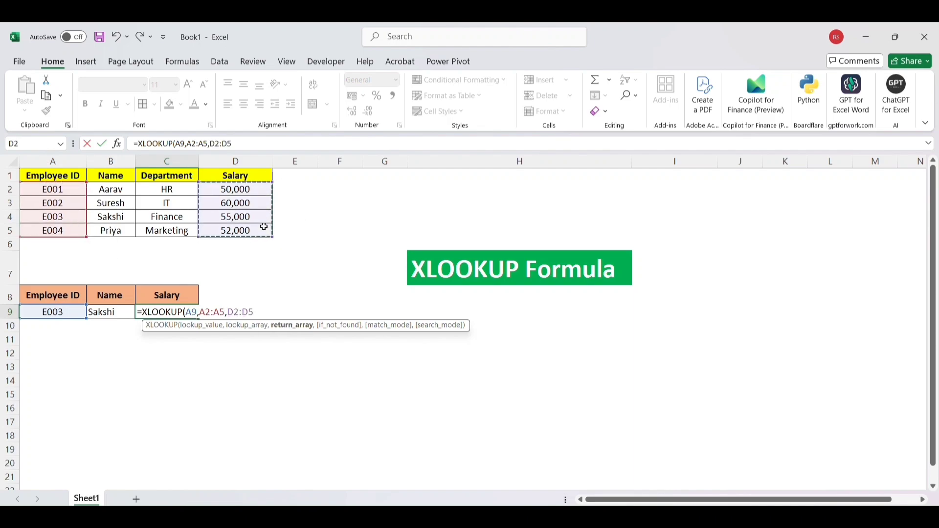
pyautogui.write(',')
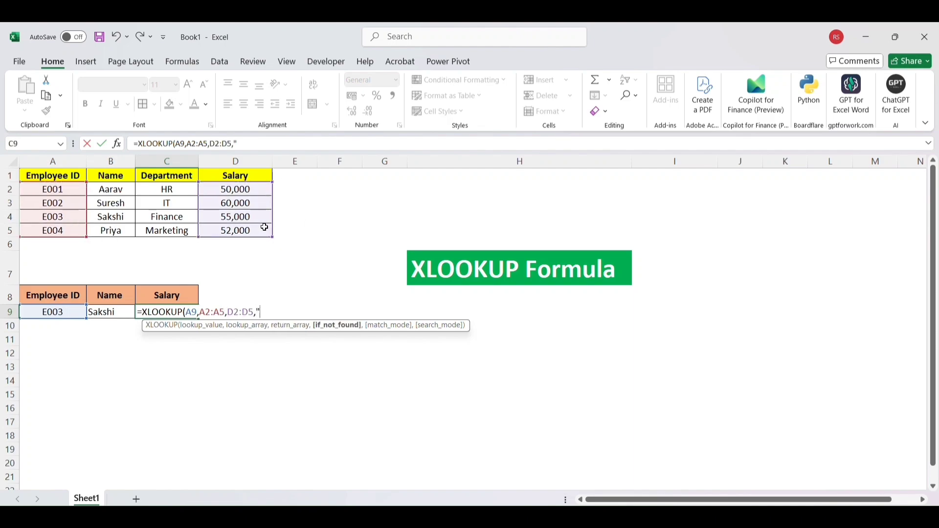
pyautogui.write('"Not Found")')
pyautogui.press('Return')
# Step: Set the Employee ID in cell A9 to E002 to test the Name and Salary lookups
pyautogui.click(80, 311)
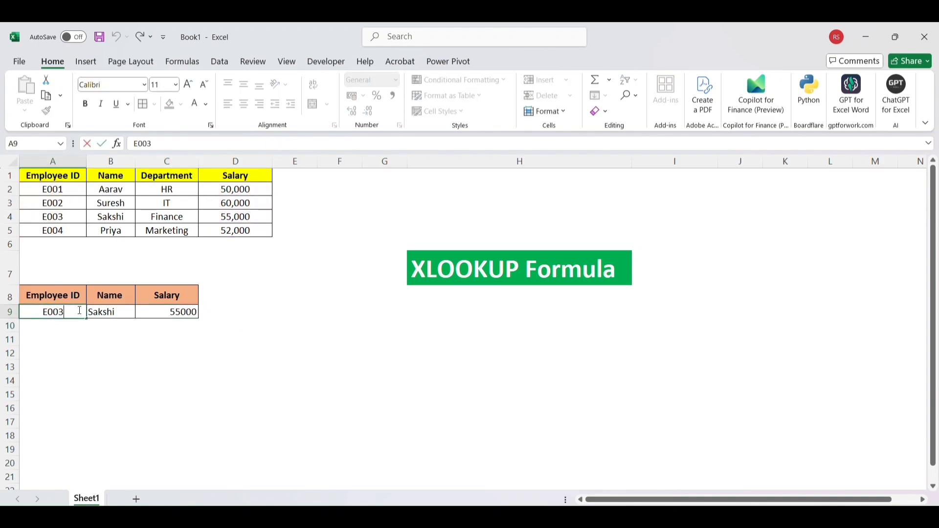
pyautogui.doubleClick(79, 311)
pyautogui.press('BackSpace')
pyautogui.write('2')
pyautogui.press('Return')
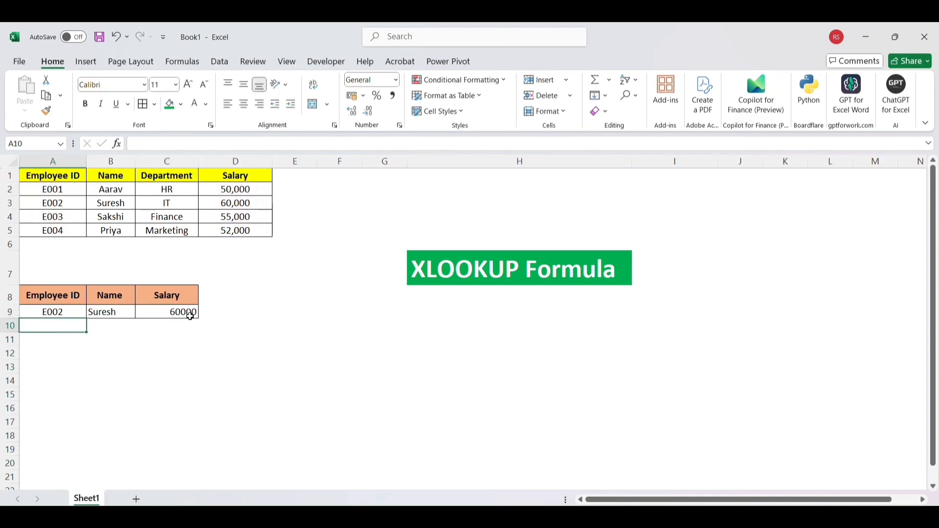
# Step: Set the Employee ID in cell A9 to E001 to test both lookup formulas with another listed employee
pyautogui.click(78, 309)
pyautogui.doubleClick(78, 309)
pyautogui.press('BackSpace')
pyautogui.write('1')
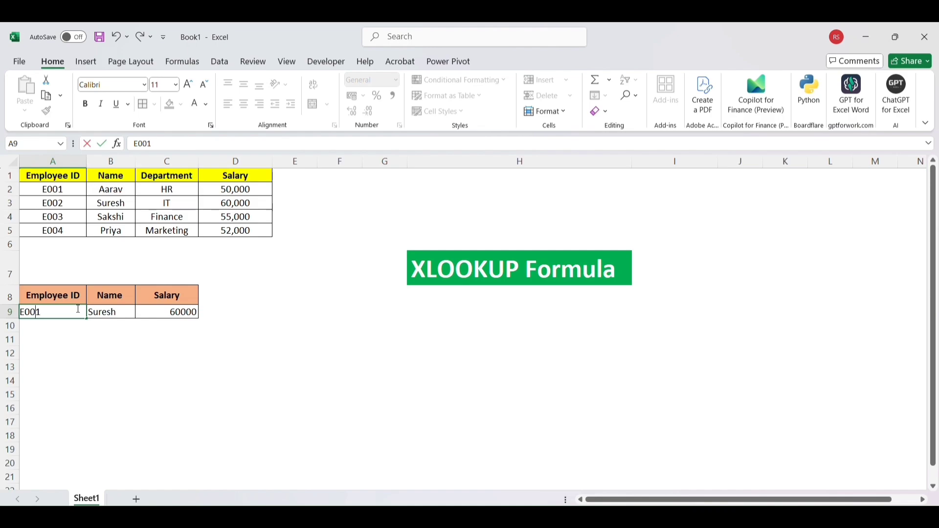
pyautogui.press('Return')
# Step: Set the Employee ID in cell A9 to E006 to test both lookup formulas with an unlisted ID
pyautogui.click(74, 311)
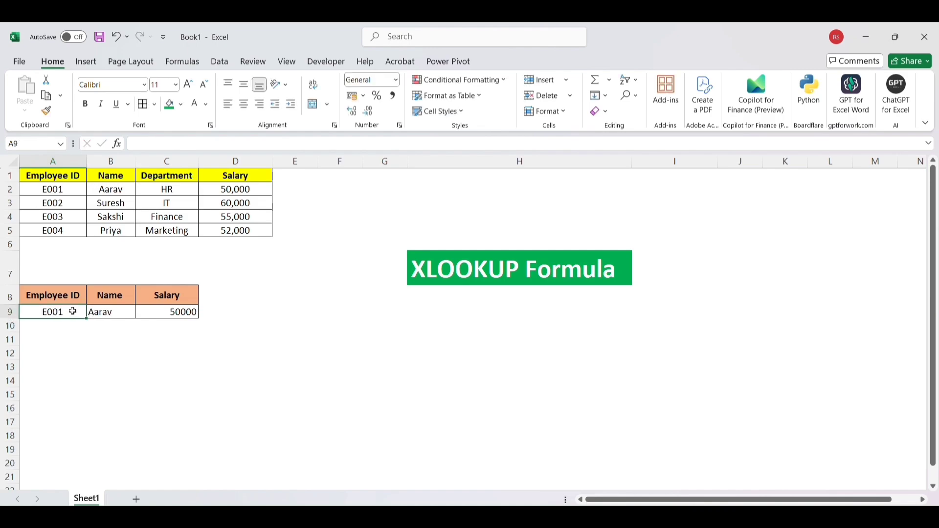
pyautogui.doubleClick(74, 311)
pyautogui.press('BackSpace')
pyautogui.write('6')
pyautogui.press('Return')
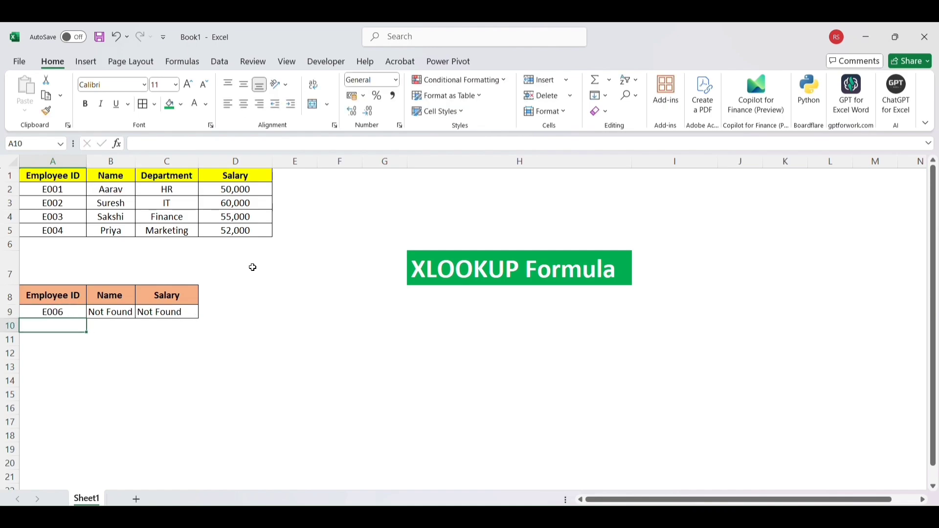
# Step: Set the Employee ID in cell A9 back to E001
pyautogui.click(71, 312)
pyautogui.doubleClick(71, 311)
pyautogui.press('BackSpace')
pyautogui.write('1')
pyautogui.press('Return')
pyautogui.press('Return')
pyautogui.press('Return')
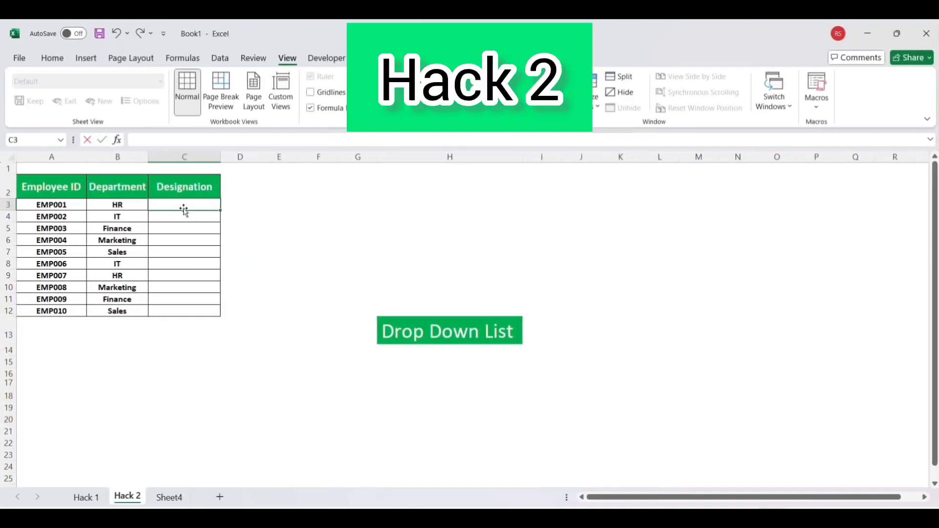
# Step: On the Hack 2 sheet, enter the designations Recruiter in cell C3 and Developer in cell C4
pyautogui.write('Rec')
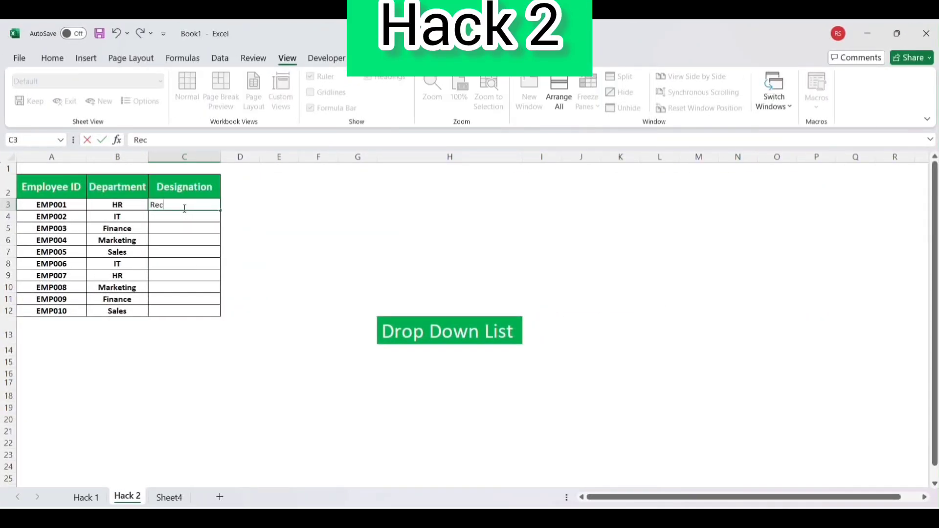
pyautogui.write('ruiter')
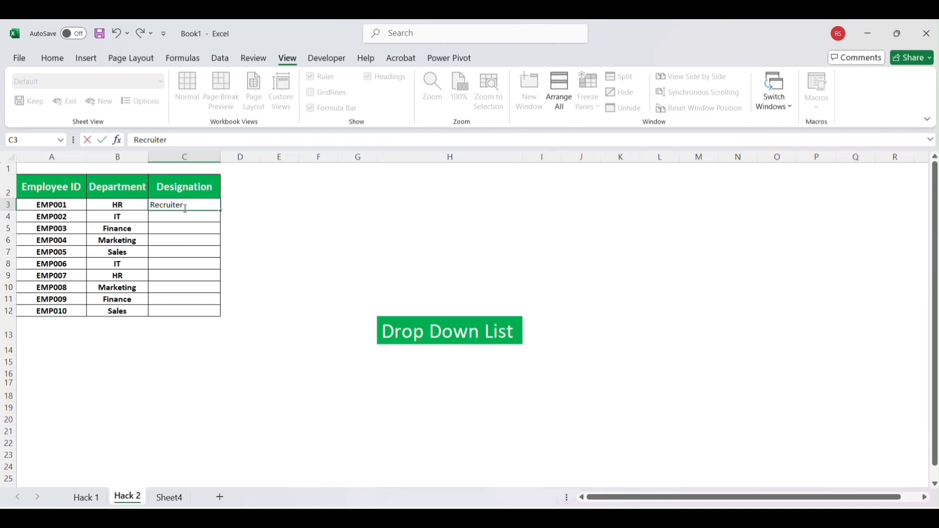
pyautogui.click(189, 218)
pyautogui.write('Deve')
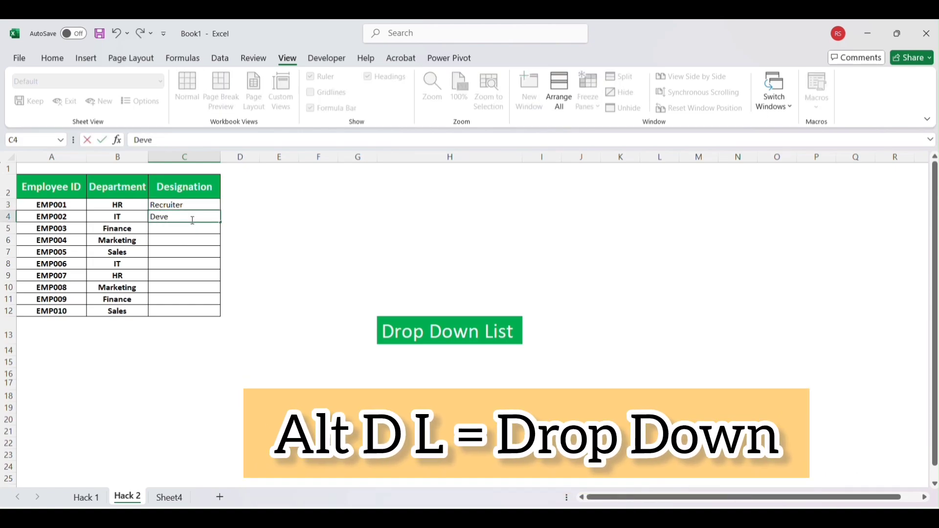
pyautogui.write('loper')
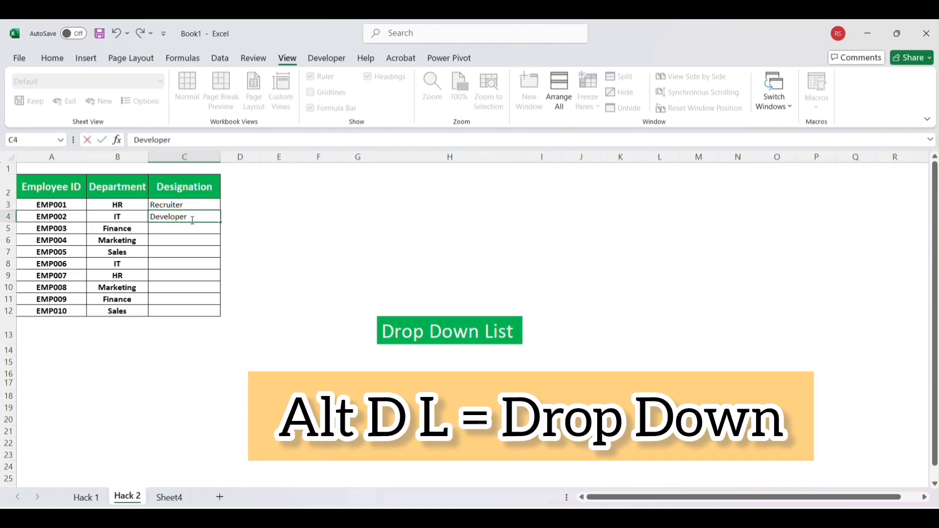
pyautogui.click(191, 233)
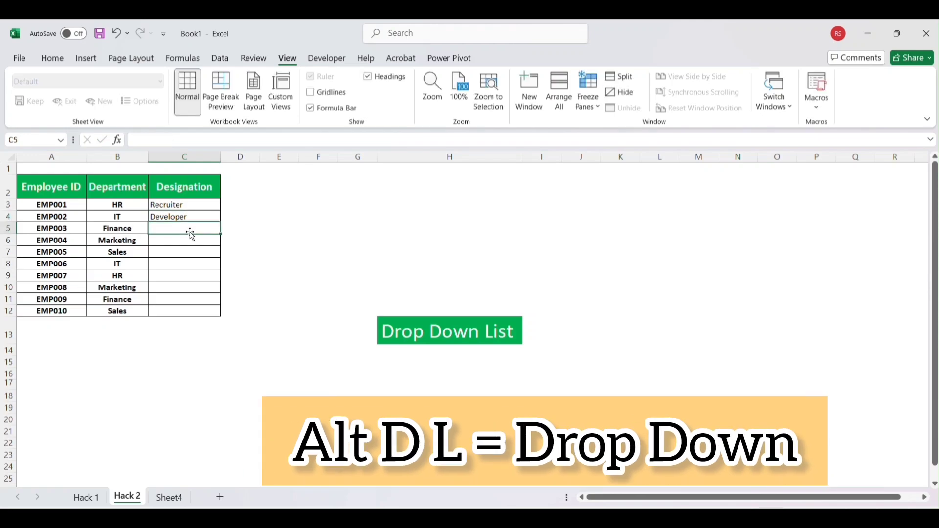
pyautogui.click(193, 251)
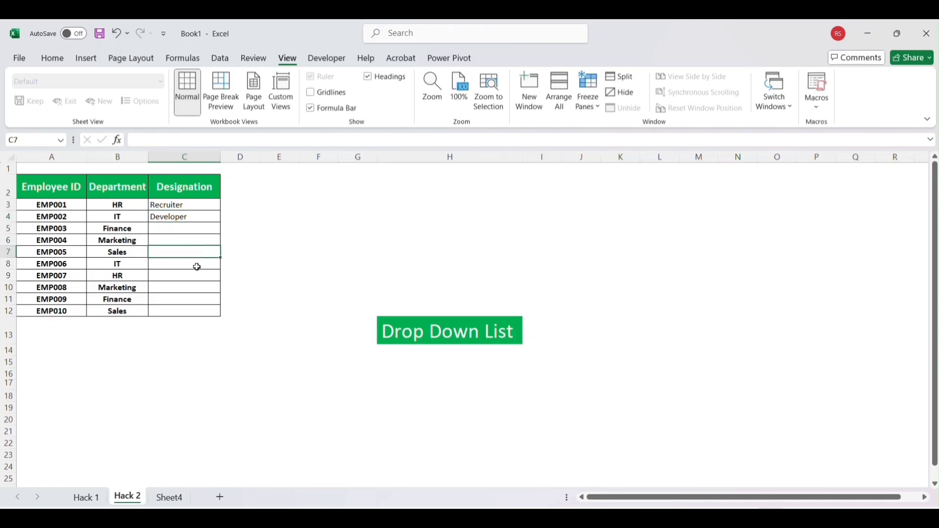
# Step: Clear the manually entered designations from cells C3:C4
pyautogui.moveTo(191, 204); pyautogui.dragTo(194, 217)
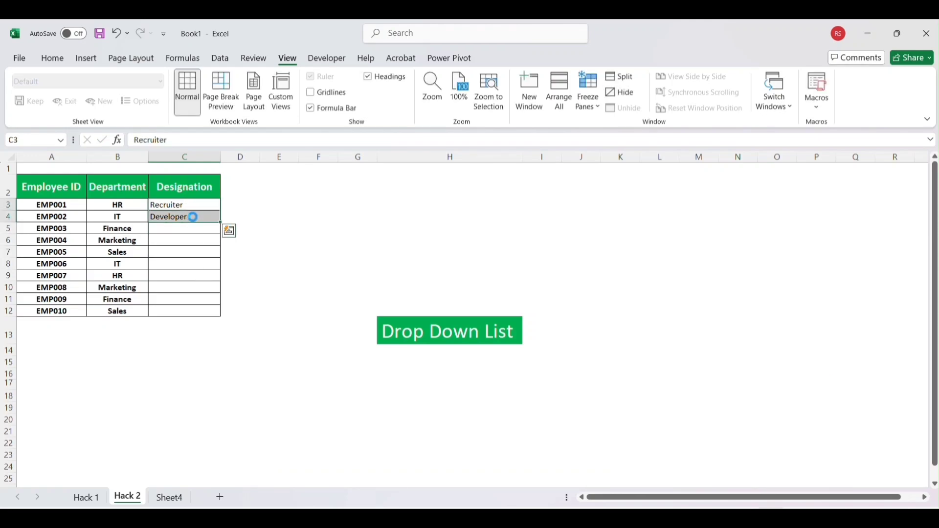
pyautogui.press('Delete')
pyautogui.click(200, 242)
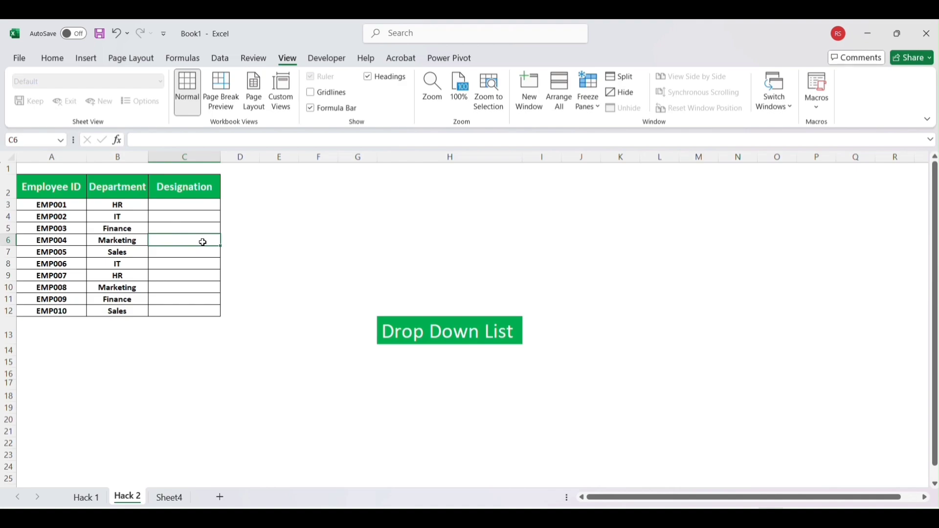
# Step: Add list data validation to cell C3 on the Hack 2 sheet, using =Sheet4!$B$2:$B$11 as the source
pyautogui.click(201, 205)
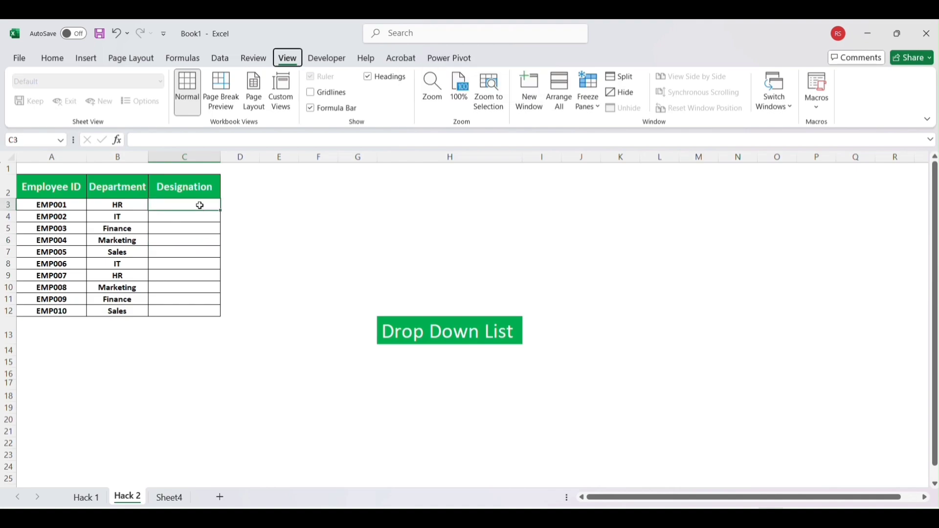
pyautogui.hotkey('alt', 'd', 'l')
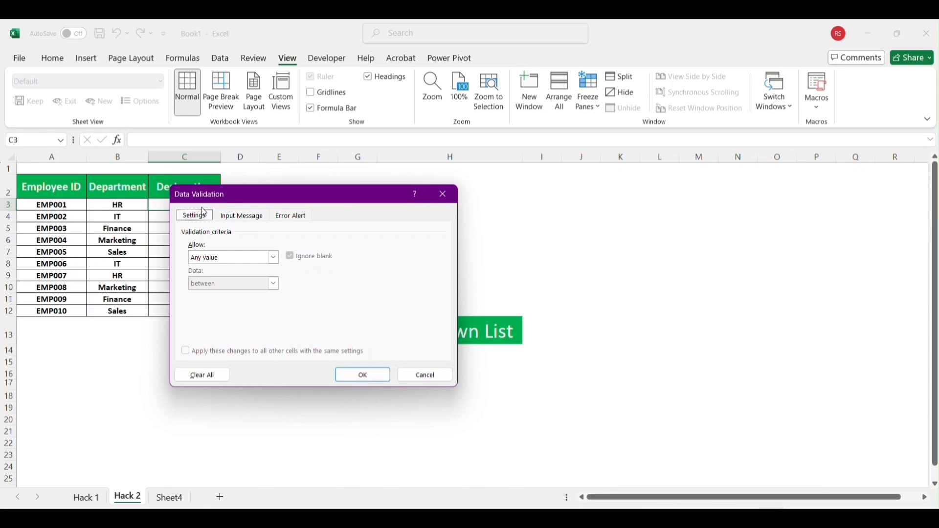
pyautogui.click(274, 258)
pyautogui.click(210, 292)
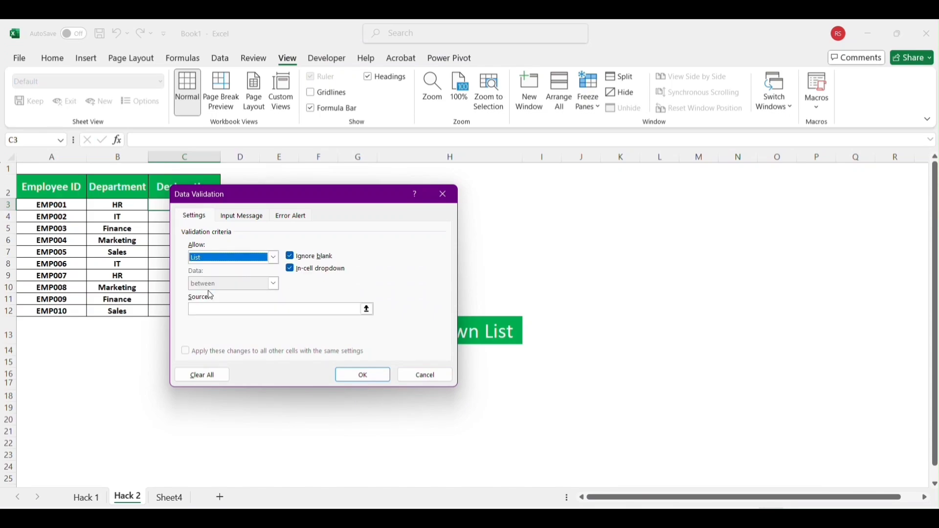
pyautogui.click(366, 309)
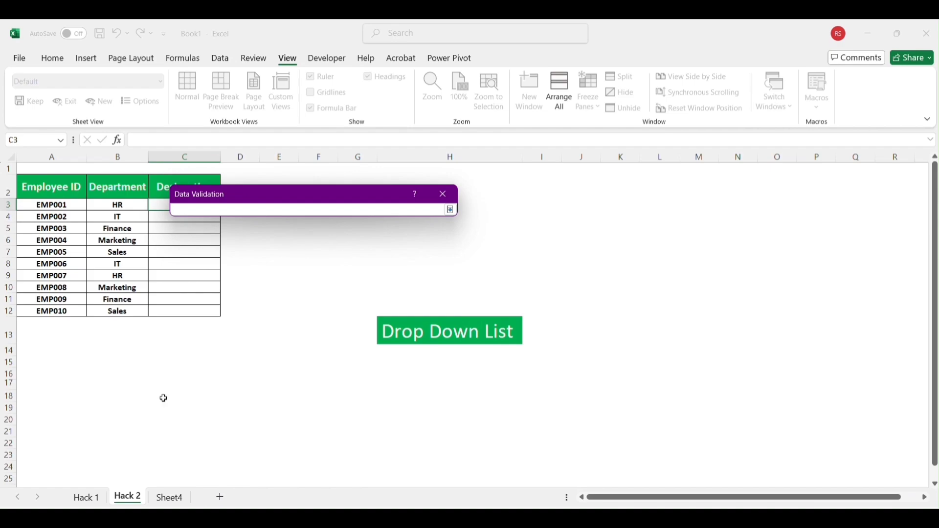
pyautogui.click(174, 499)
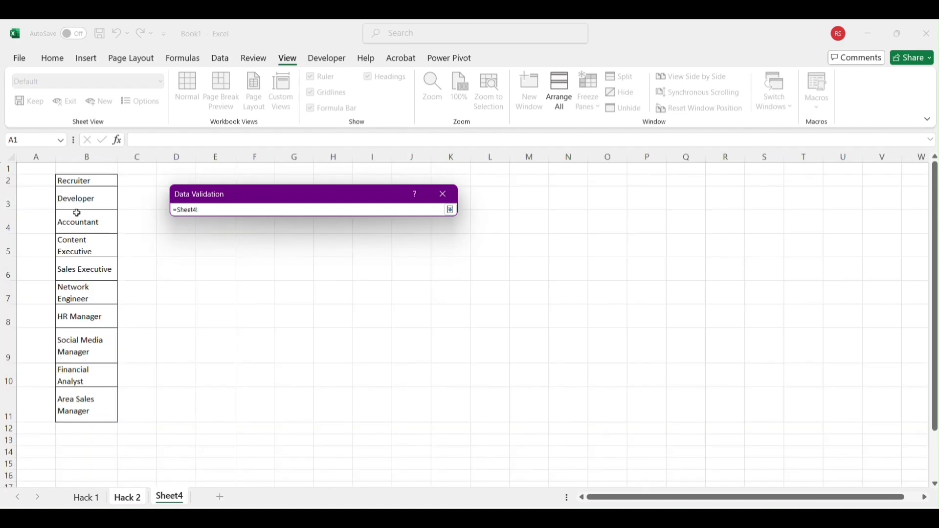
pyautogui.moveTo(75, 181); pyautogui.dragTo(95, 403)
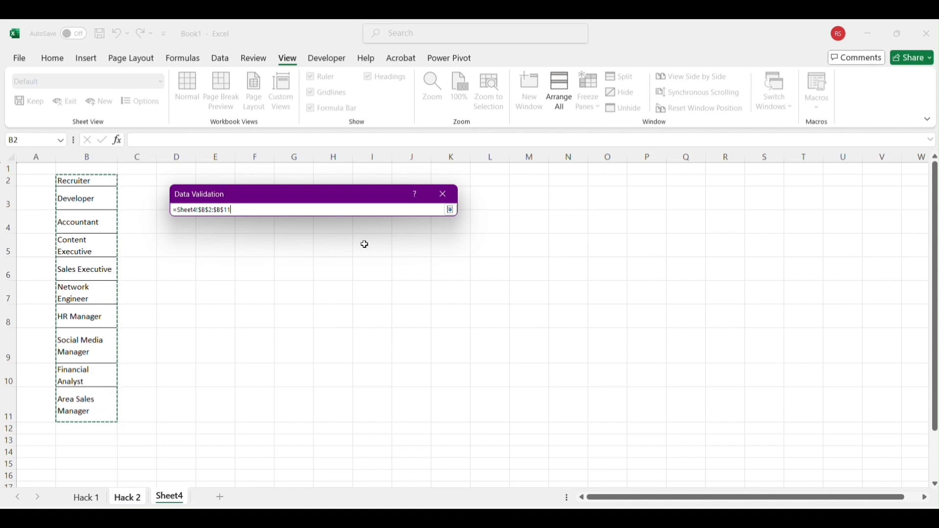
pyautogui.click(450, 211)
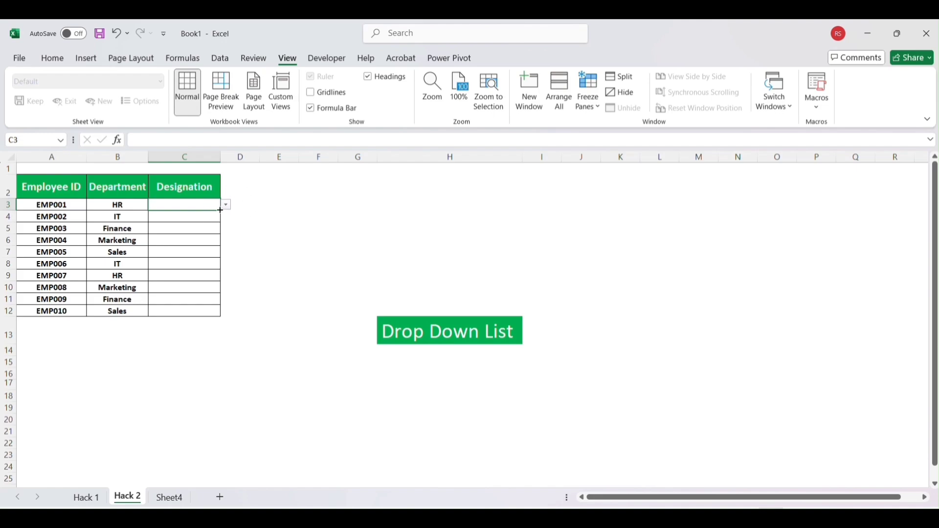
# Step: Copy the drop-down list from cell C3 down through cell C12 of the Designation column
pyautogui.moveTo(219, 212); pyautogui.dragTo(219, 316)
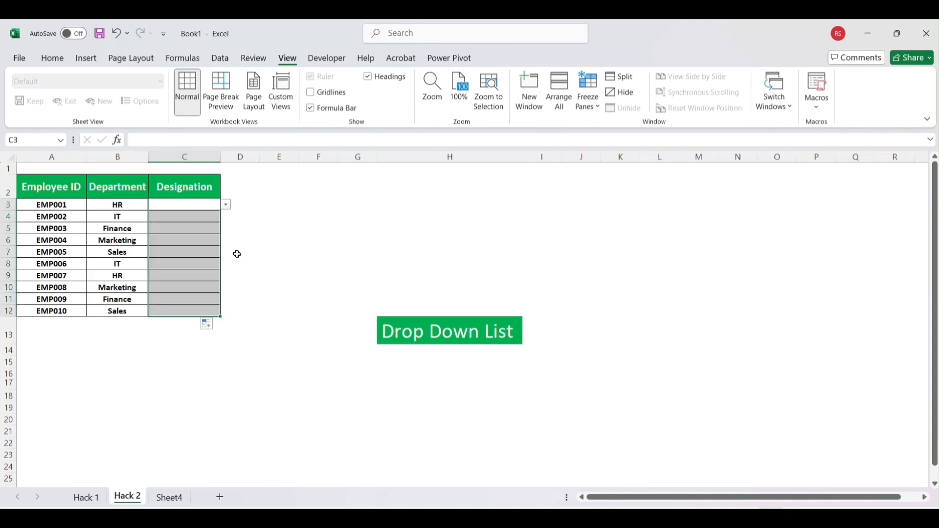
pyautogui.click(220, 210)
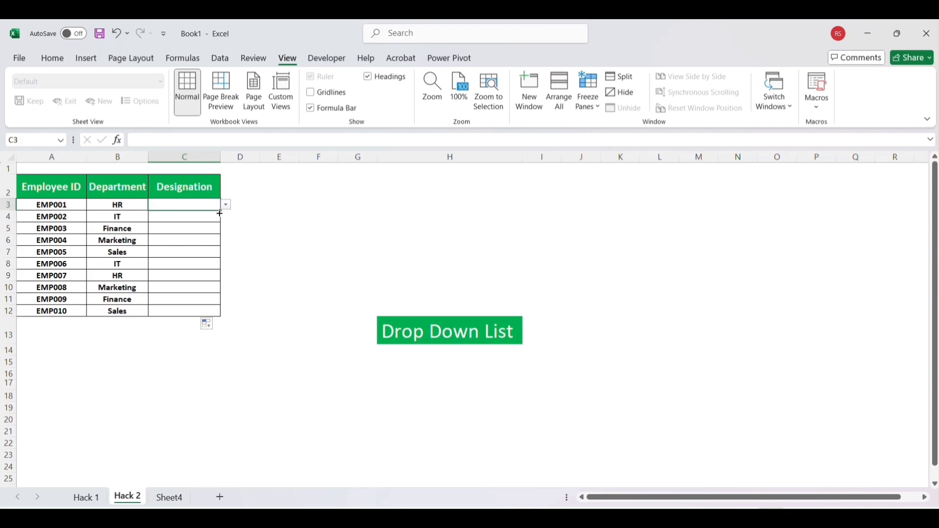
pyautogui.click(216, 220)
# Step: Use the drop-down lists to set cell C3 to Recruiter and cell C4 to Developer
pyautogui.click(213, 204)
pyautogui.click(227, 206)
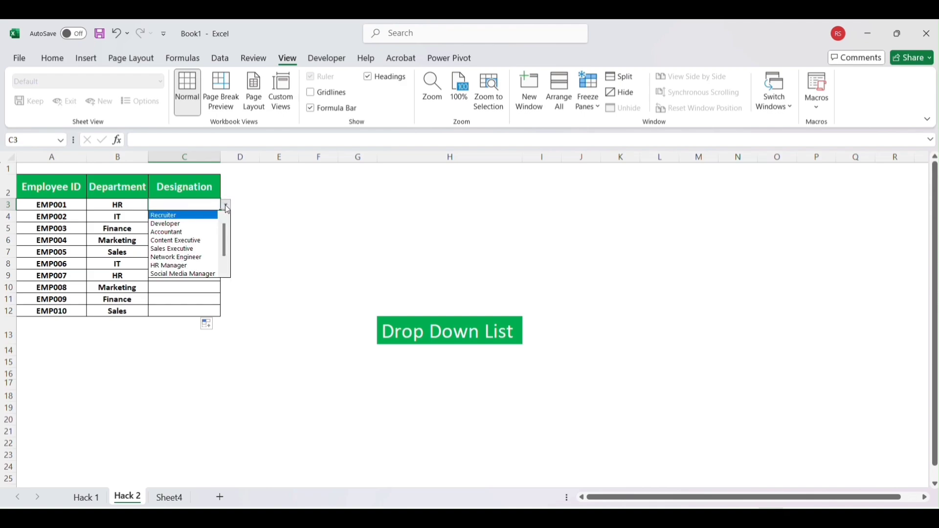
pyautogui.click(194, 216)
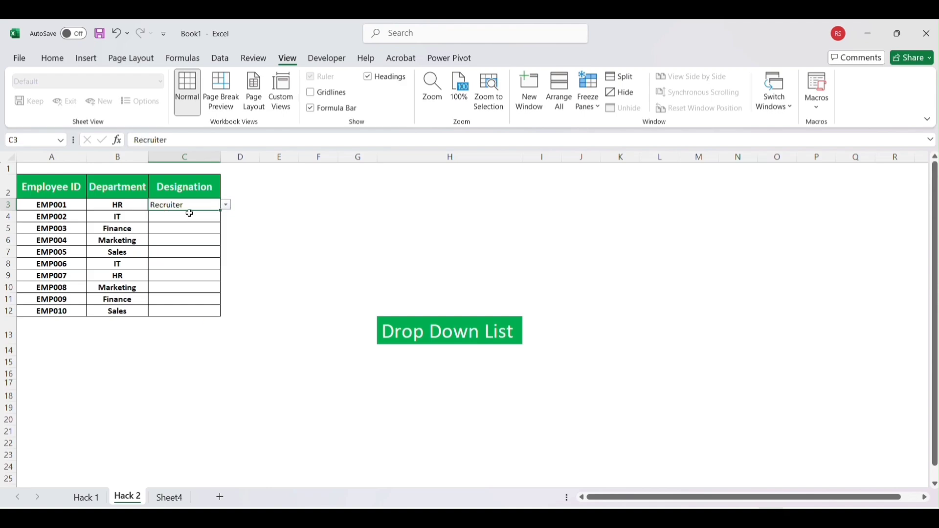
pyautogui.click(219, 218)
pyautogui.click(227, 218)
pyautogui.click(203, 234)
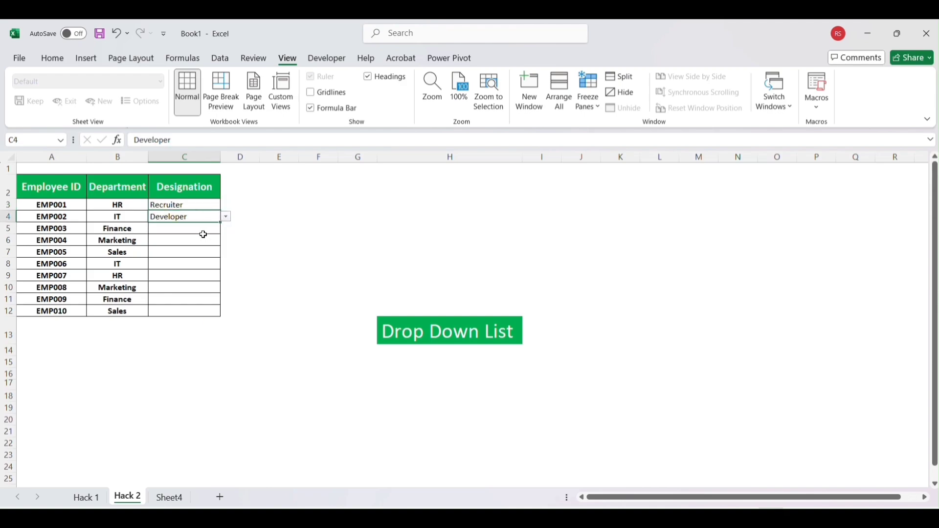
# Step: Choose Accountant from the drop-down list in cell C5 and Content Executive in cell C6
pyautogui.click(215, 228)
pyautogui.click(226, 229)
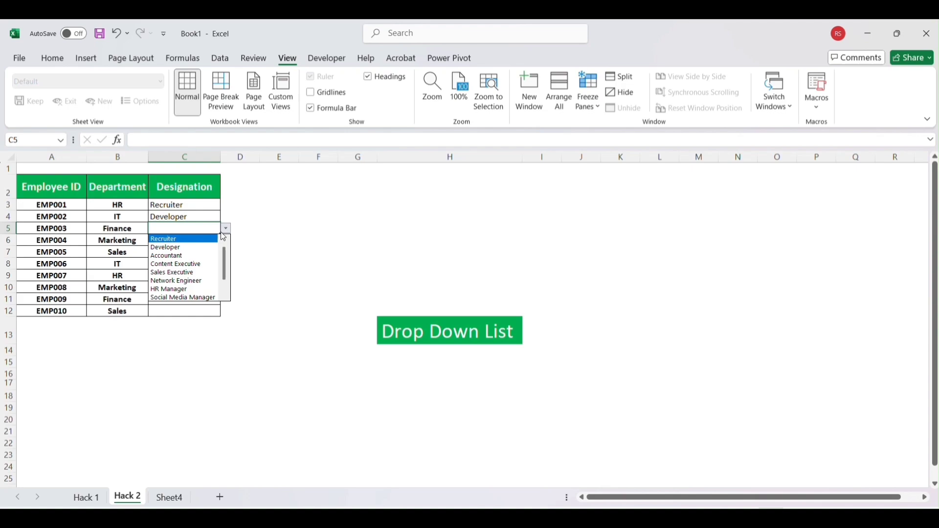
pyautogui.click(194, 258)
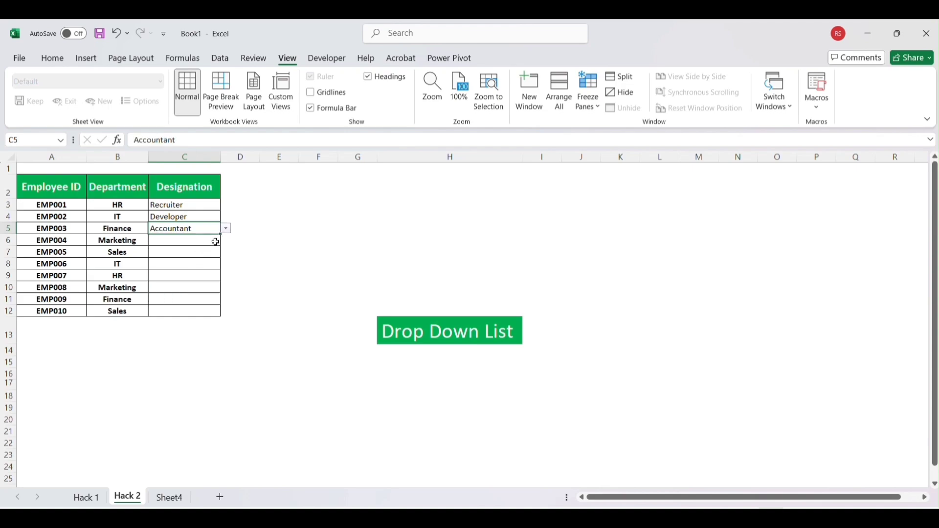
pyautogui.click(215, 242)
pyautogui.click(227, 240)
pyautogui.click(188, 274)
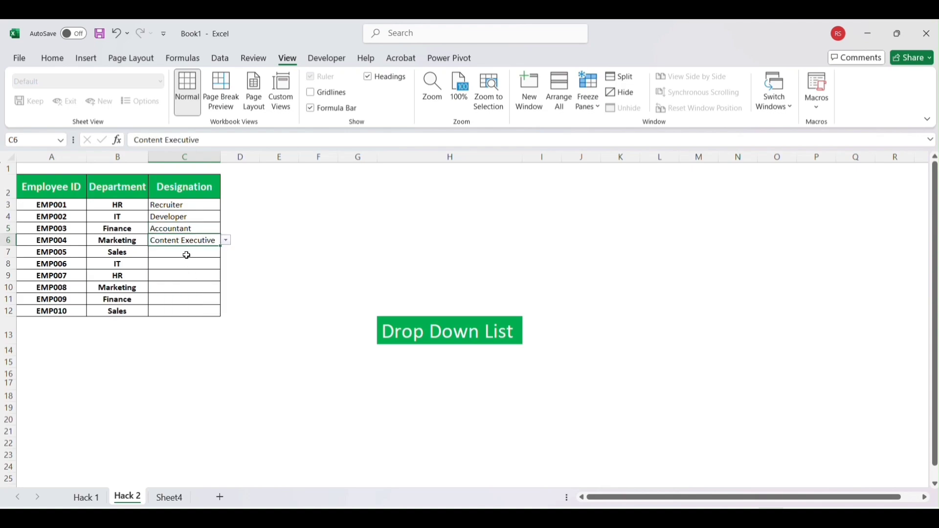
# Step: Choose Sales Executive from the drop-down list for EMP005 in cell C7
pyautogui.click(187, 256)
pyautogui.click(226, 252)
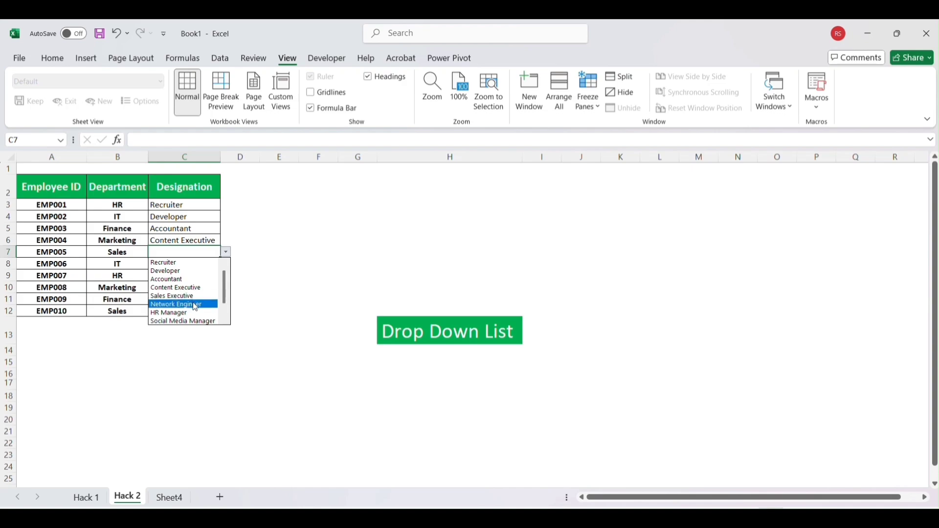
pyautogui.click(193, 296)
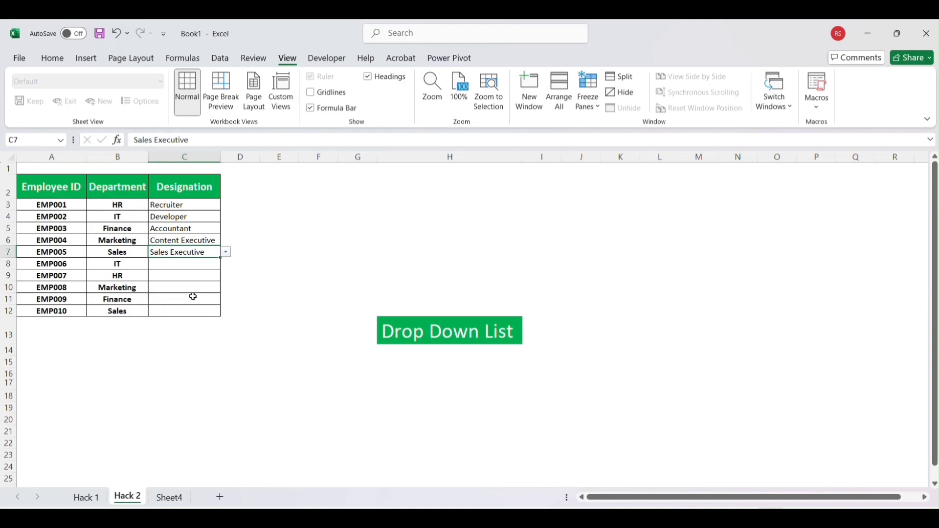
pyautogui.click(267, 268)
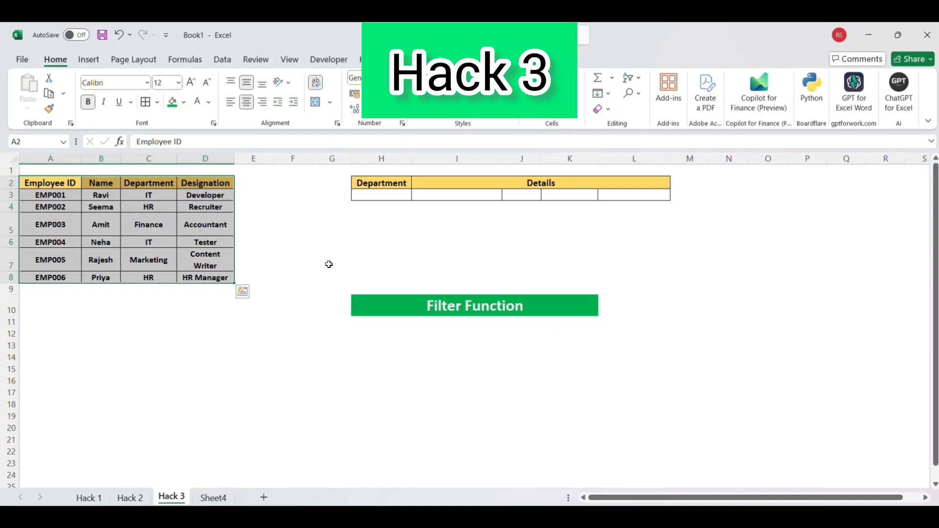
# Step: On the Hack 3 sheet, view the department options in the drop-down list of cell H3
pyautogui.click(371, 195)
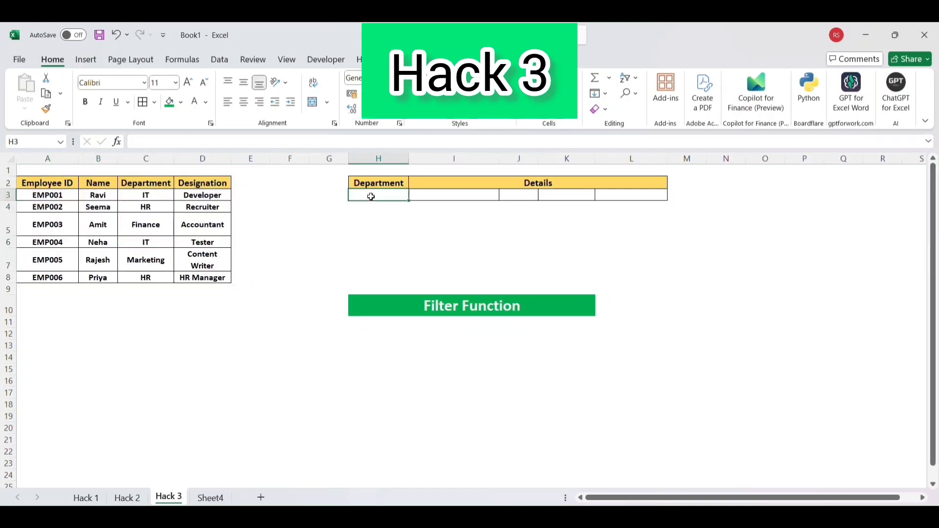
pyautogui.click(415, 196)
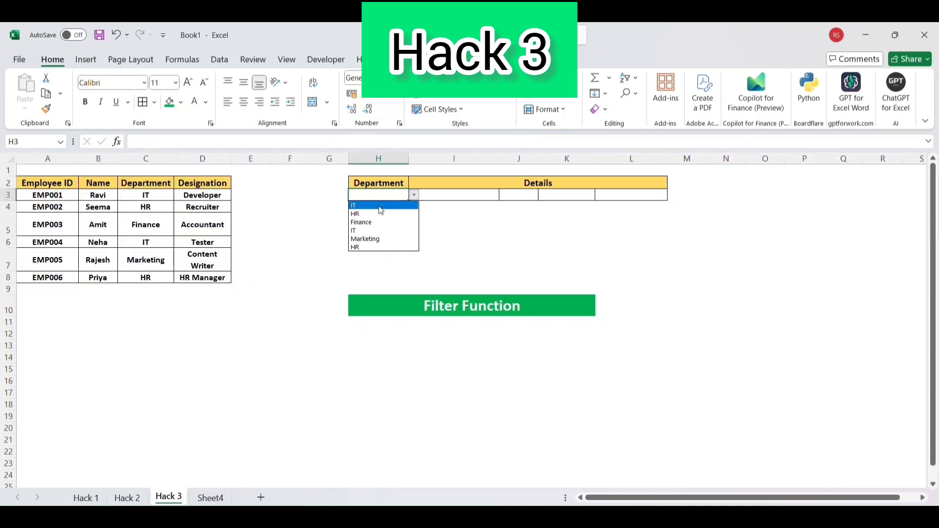
pyautogui.press('Escape')
# Step: Enter the formula =FILTER(A3:D8,C3:C8=H3,"Not Found") in cell I3 under Details
pyautogui.click(445, 197)
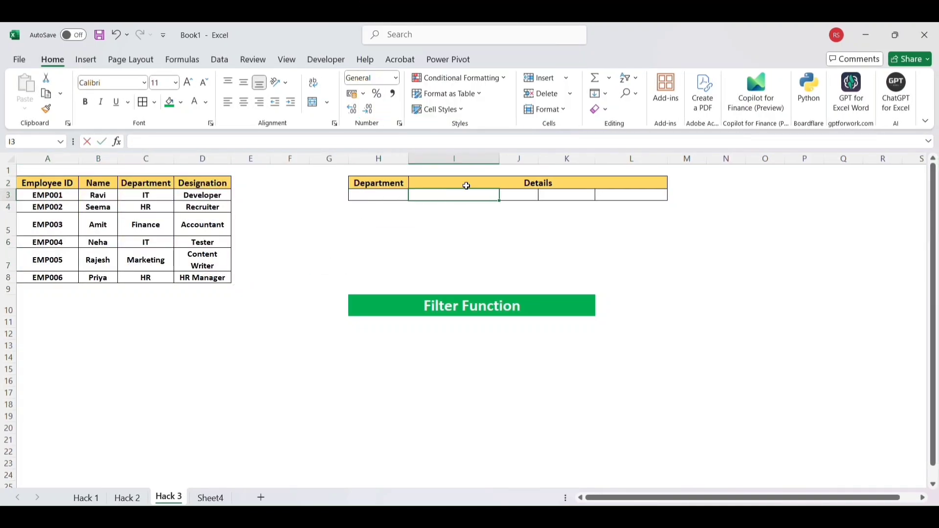
pyautogui.write('=')
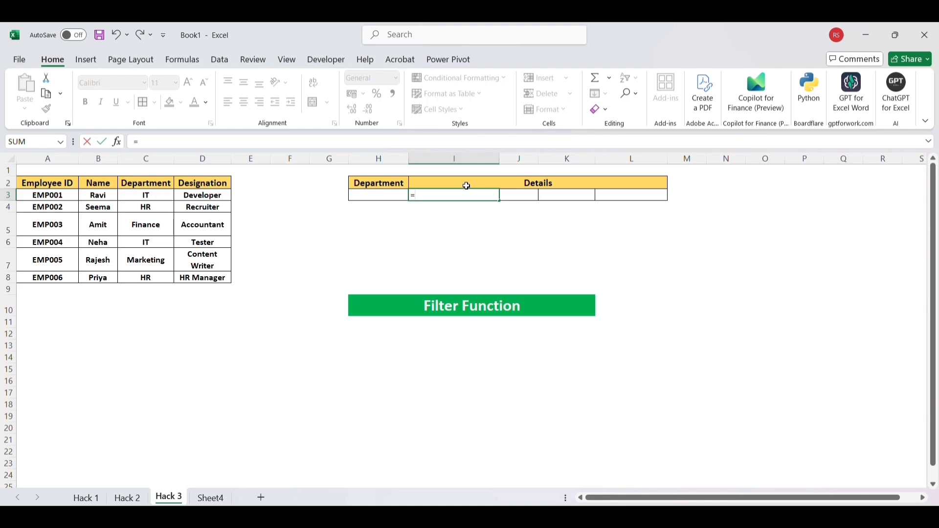
pyautogui.write('filter')
pyautogui.press('Tab')
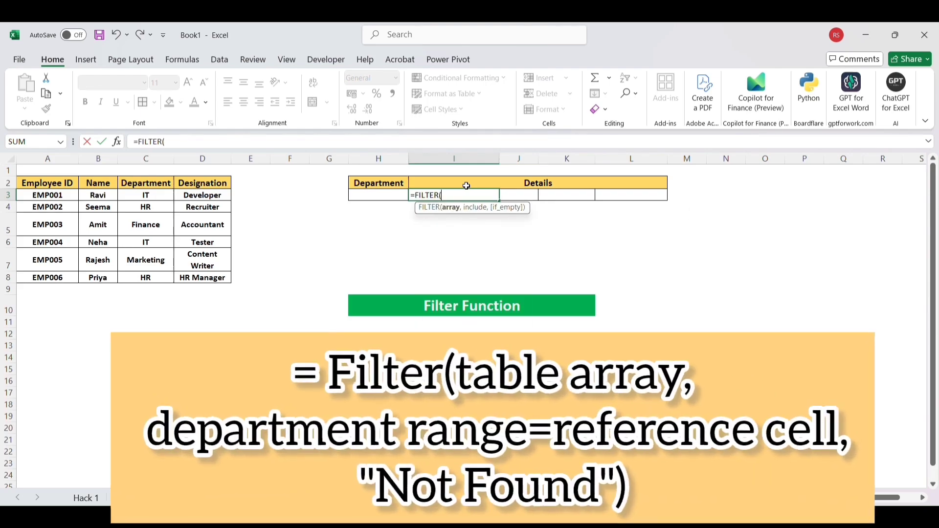
pyautogui.moveTo(59, 196); pyautogui.dragTo(225, 275)
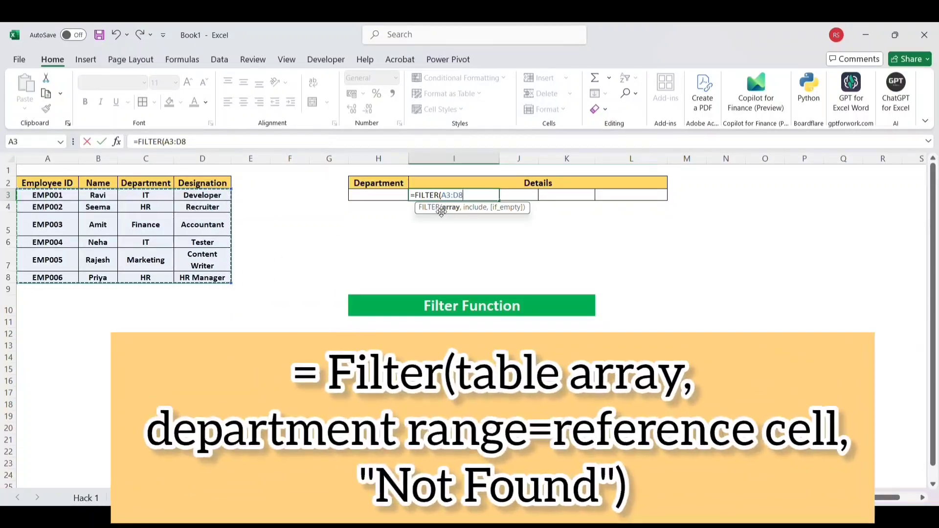
pyautogui.write(',')
pyautogui.moveTo(139, 197); pyautogui.dragTo(143, 278)
pyautogui.write('=')
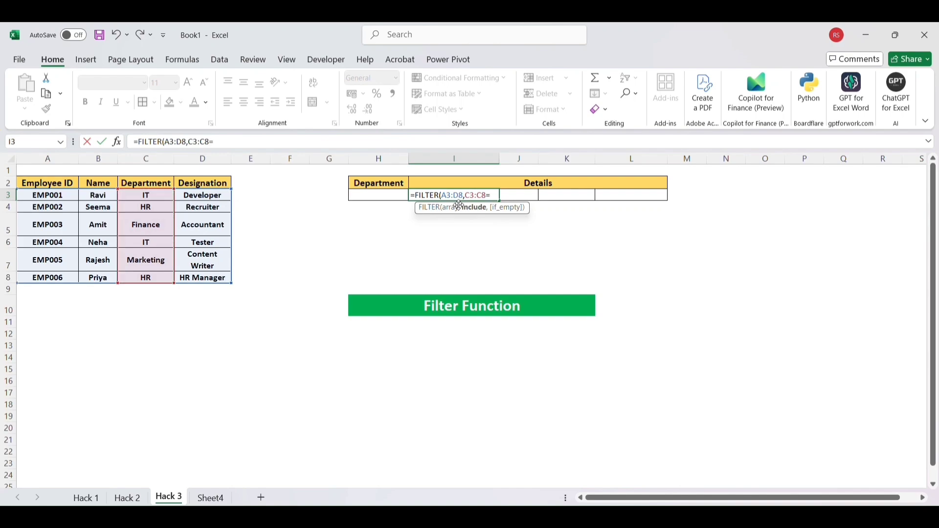
pyautogui.click(373, 193)
pyautogui.write(',"N')
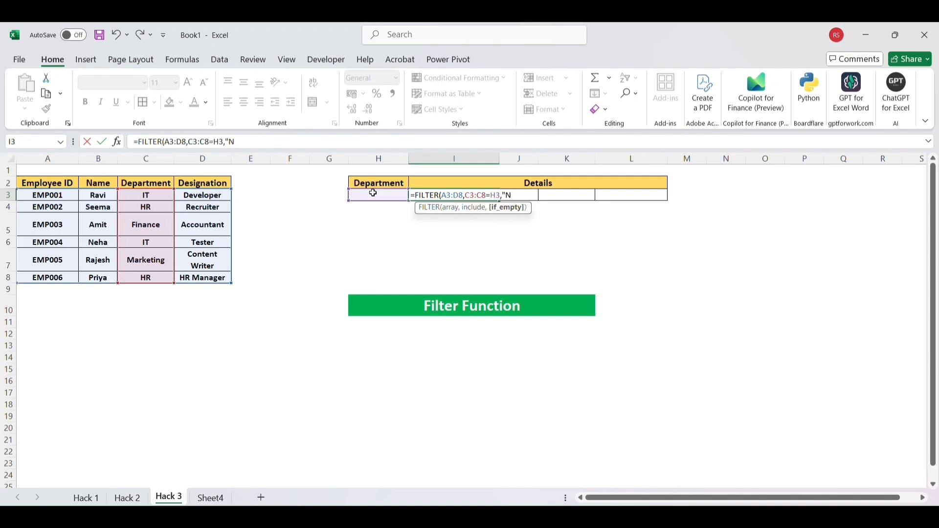
pyautogui.write('ot Found")')
pyautogui.press('Return')
# Step: Set the Department in cell H3 to IT to test the FILTER formula
pyautogui.click(374, 195)
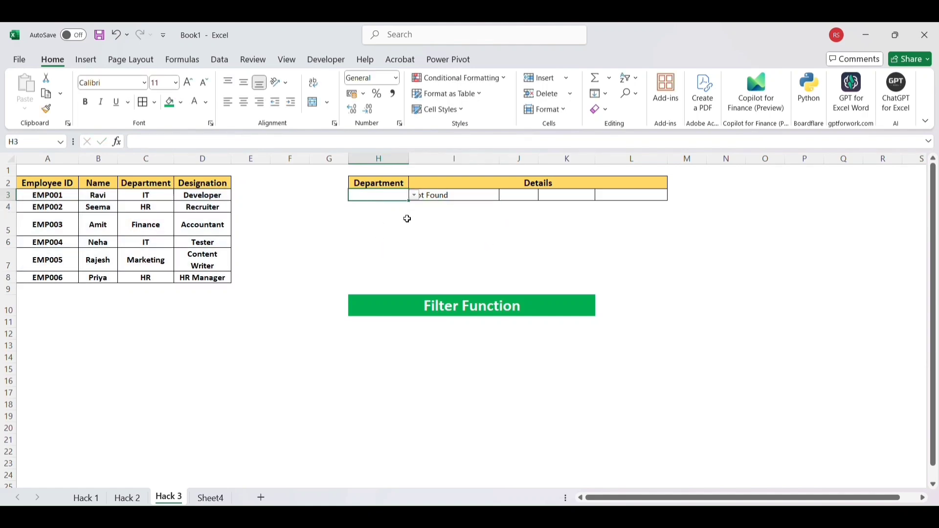
pyautogui.click(414, 195)
pyautogui.click(373, 203)
pyautogui.click(474, 255)
pyautogui.click(396, 189)
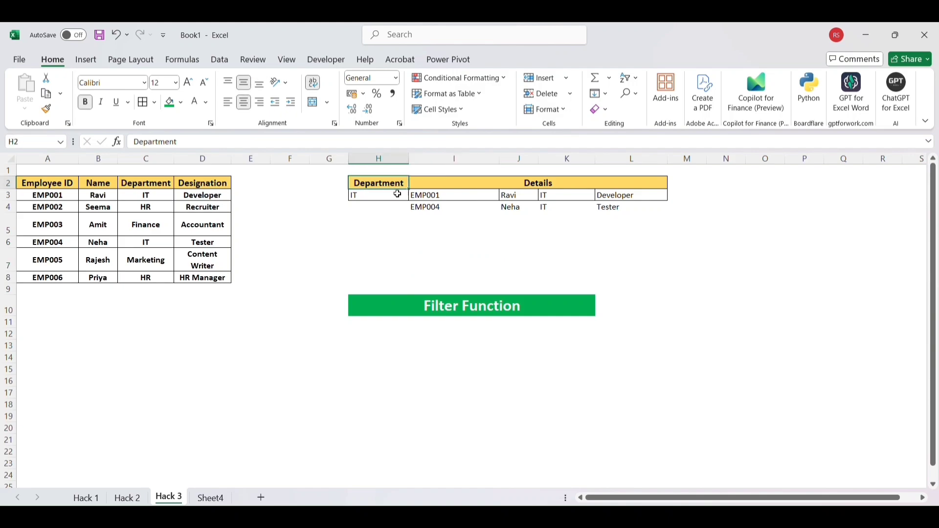
# Step: Switch the Department in cell H3 to HR, followed by Finance, to compare the filtered details
pyautogui.click(392, 195)
pyautogui.click(414, 195)
pyautogui.click(378, 215)
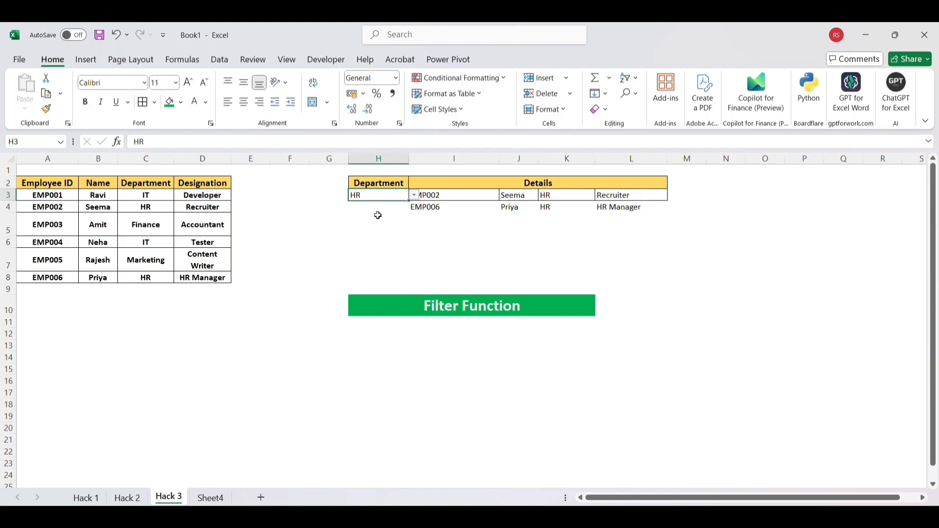
pyautogui.click(414, 195)
pyautogui.click(389, 222)
pyautogui.click(414, 195)
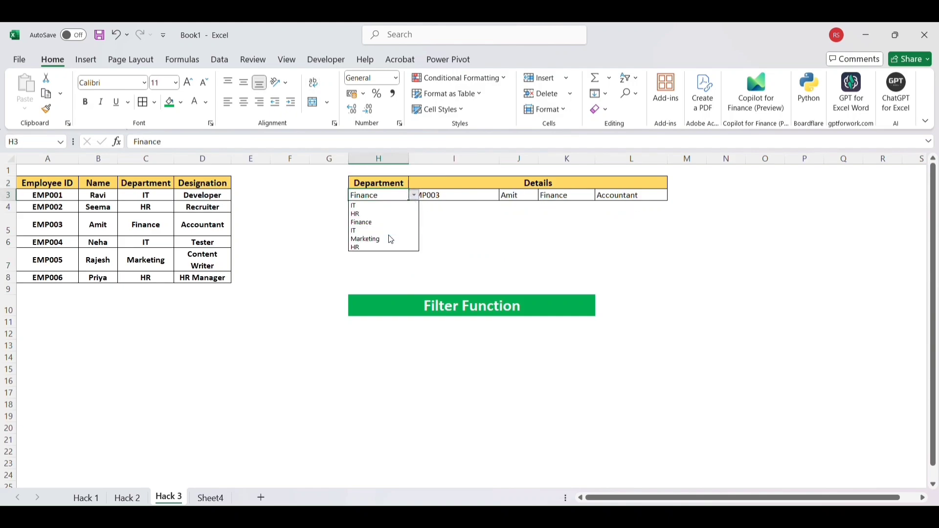
pyautogui.click(404, 227)
# Step: Set the Department in cell H3 back to HR
pyautogui.click(414, 196)
pyautogui.click(378, 216)
pyautogui.click(428, 247)
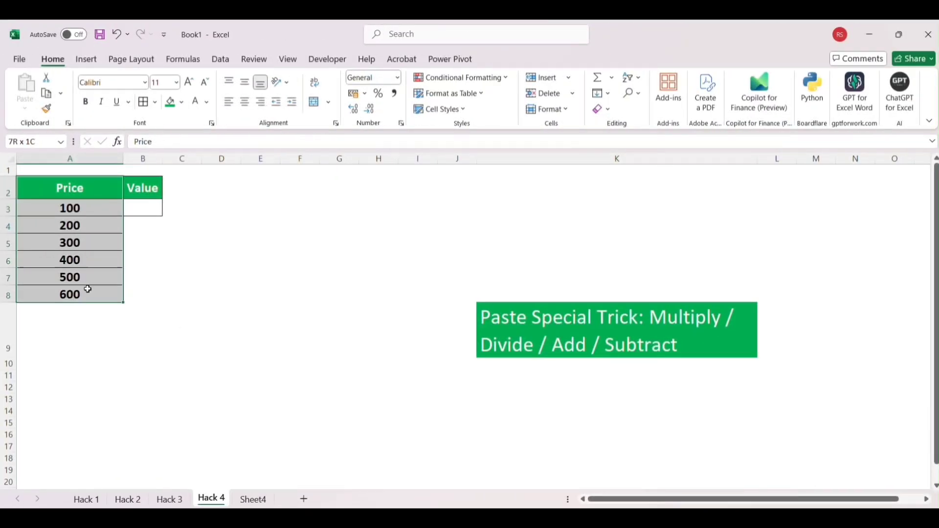
# Step: On the Hack 4 sheet, enter 20 in cell B3 under Value and reselect that cell
pyautogui.click(181, 275)
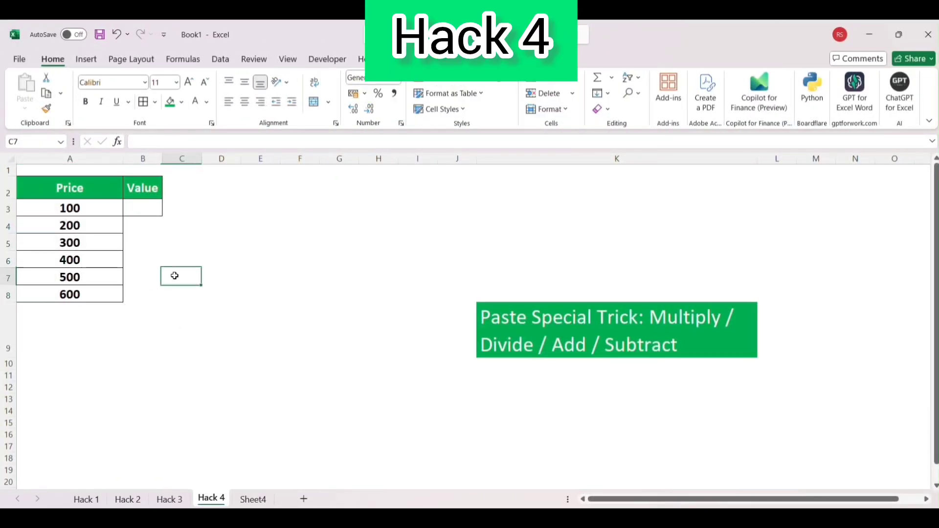
pyautogui.click(151, 205)
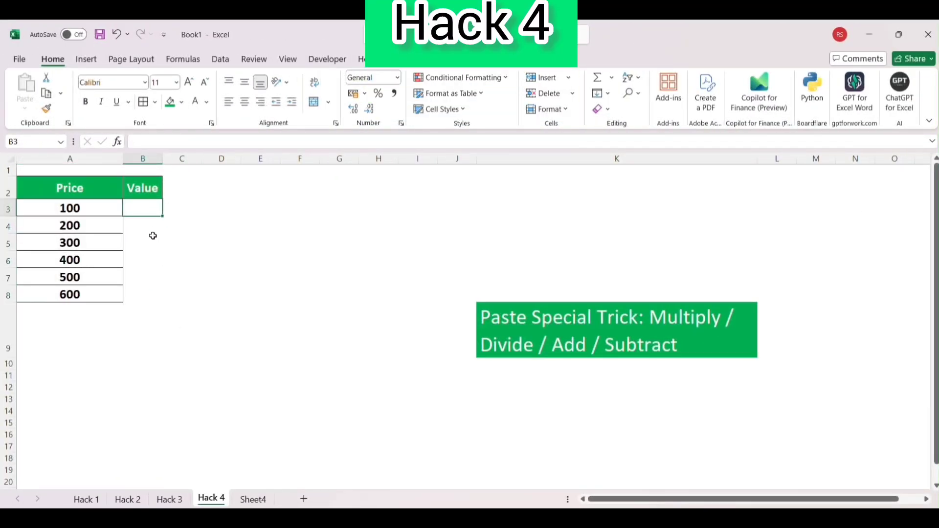
pyautogui.write('20')
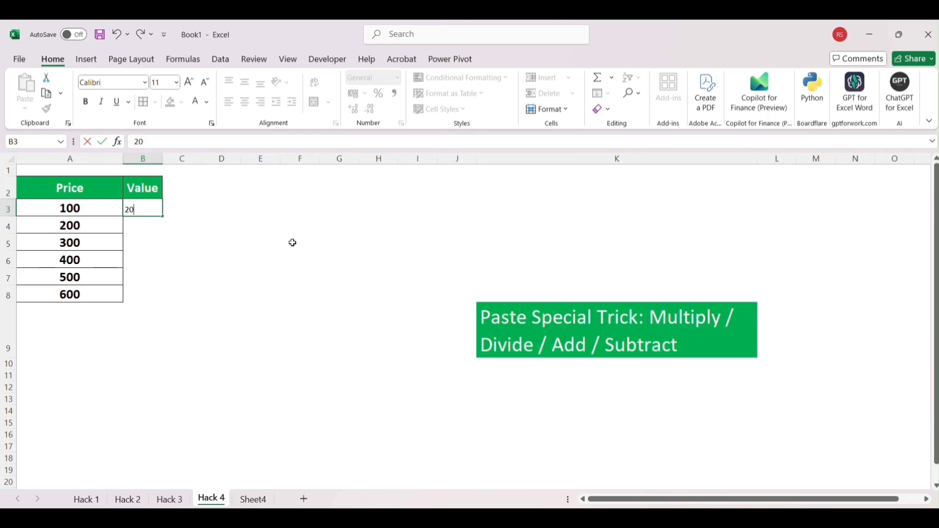
pyautogui.click(204, 244)
pyautogui.click(158, 214)
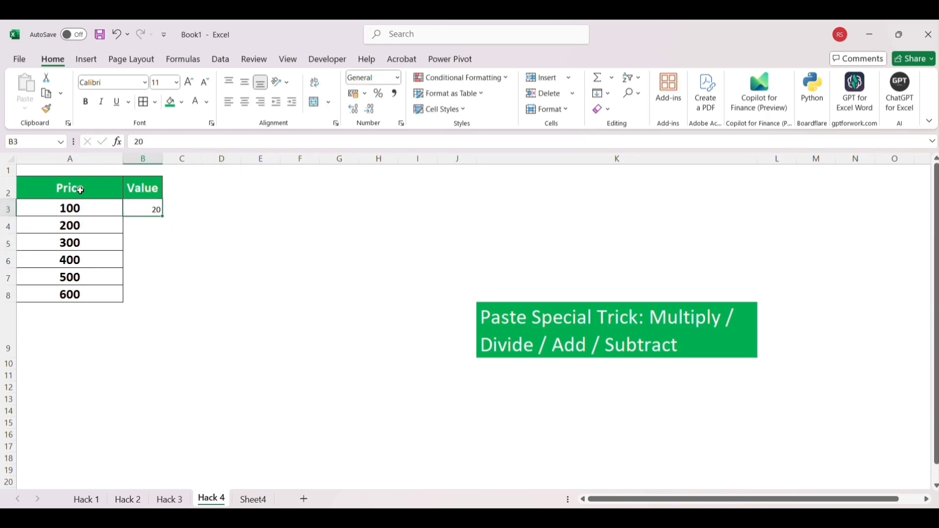
# Step: Copy the value in cell B3 and use Paste Special with the Add operation on the Price range A2:A8
pyautogui.hotkey('ctrl', 'c')
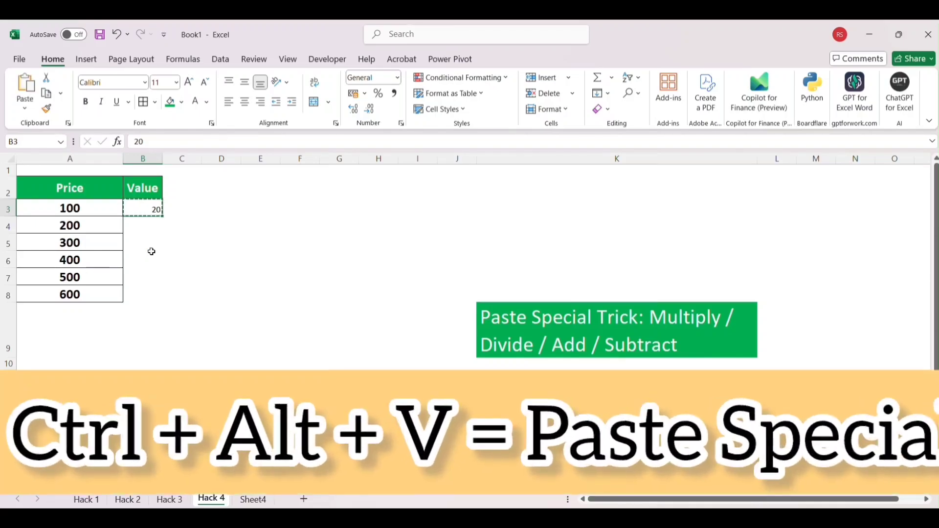
pyautogui.moveTo(88, 192); pyautogui.dragTo(92, 293)
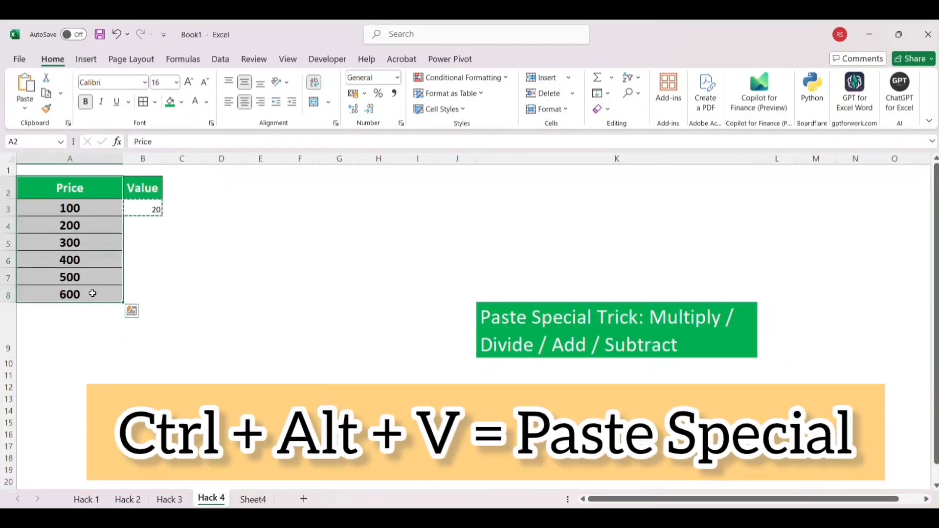
pyautogui.hotkey('ctrl', 'alt', 'v')
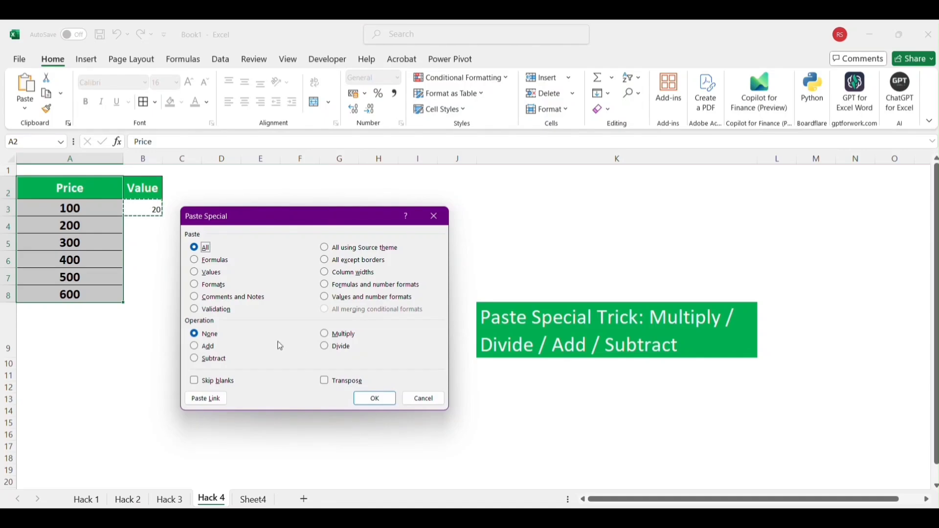
pyautogui.click(194, 346)
pyautogui.click(371, 401)
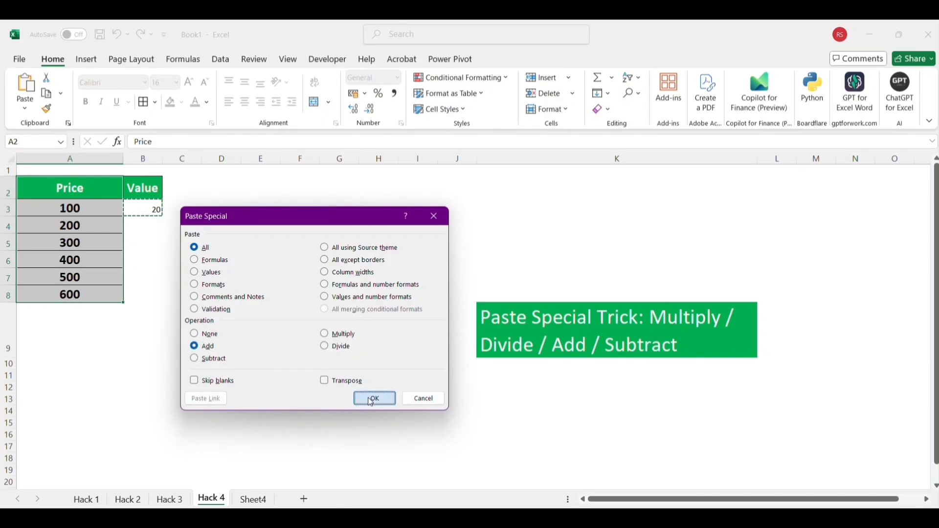
pyautogui.click(173, 317)
pyautogui.moveTo(88, 203); pyautogui.dragTo(85, 264)
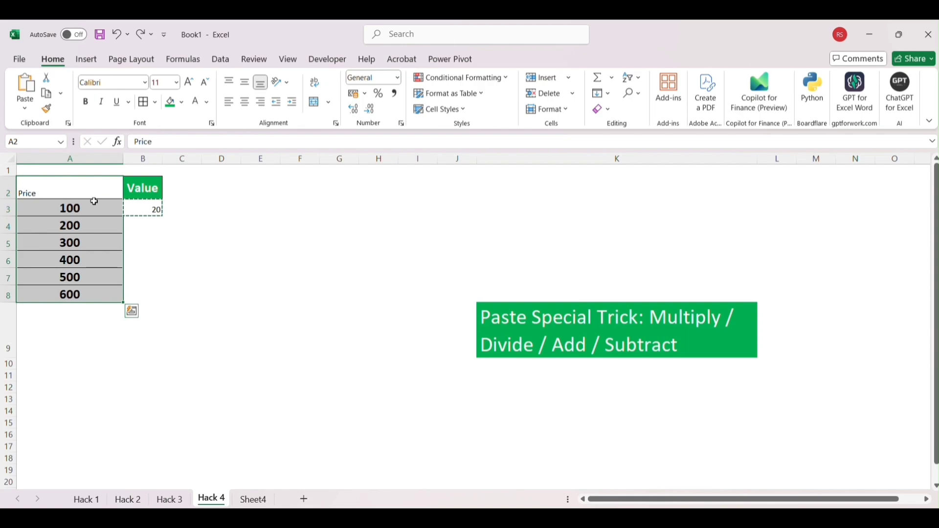
# Step: Replace the Value in cell B3 with 100
pyautogui.click(134, 210)
pyautogui.press('Delete')
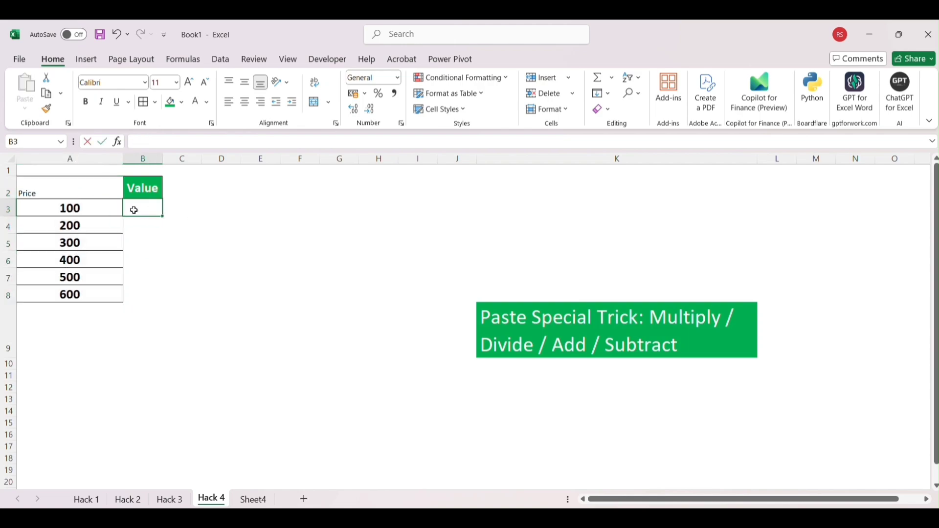
pyautogui.write('100')
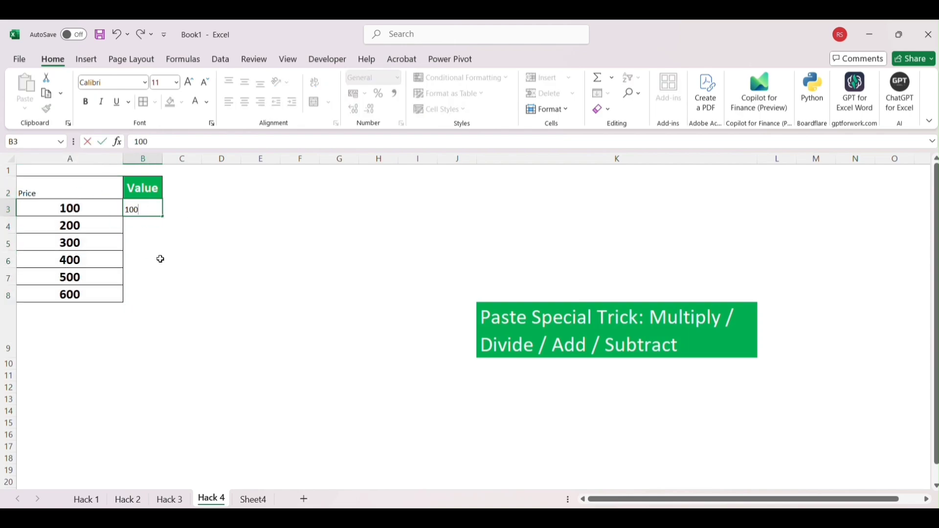
pyautogui.click(161, 261)
# Step: Multiply the prices in A3:A8 by the value copied from B3 using Paste Special, and undo the multiplication
pyautogui.click(139, 209)
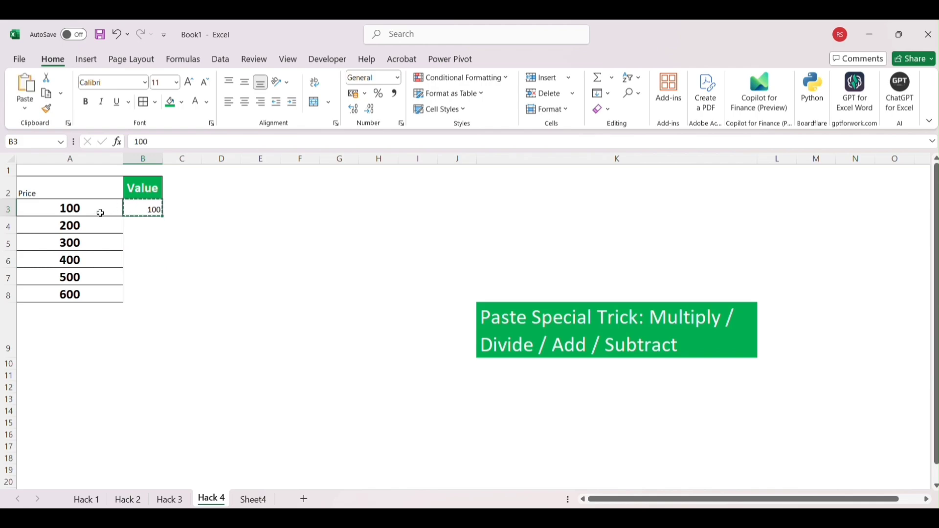
pyautogui.moveTo(100, 213); pyautogui.dragTo(96, 297)
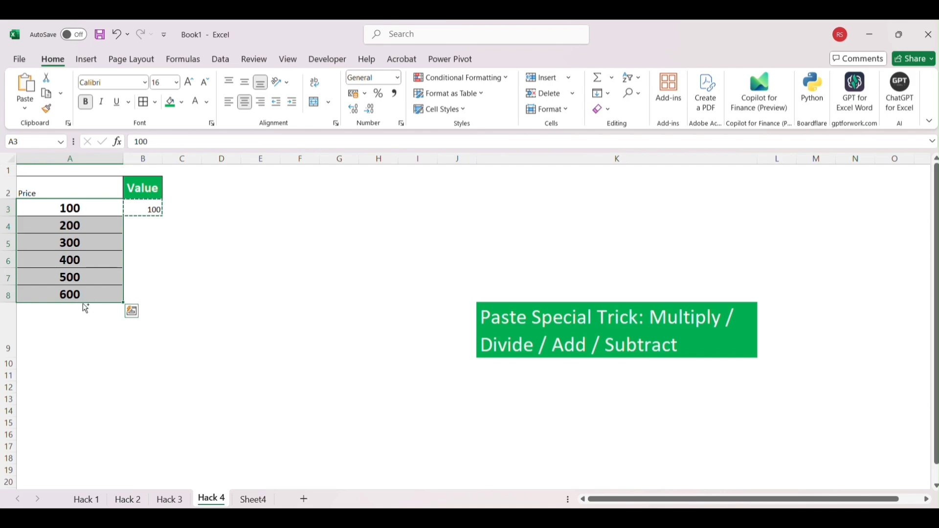
pyautogui.hotkey('ctrl', 'alt', 'v')
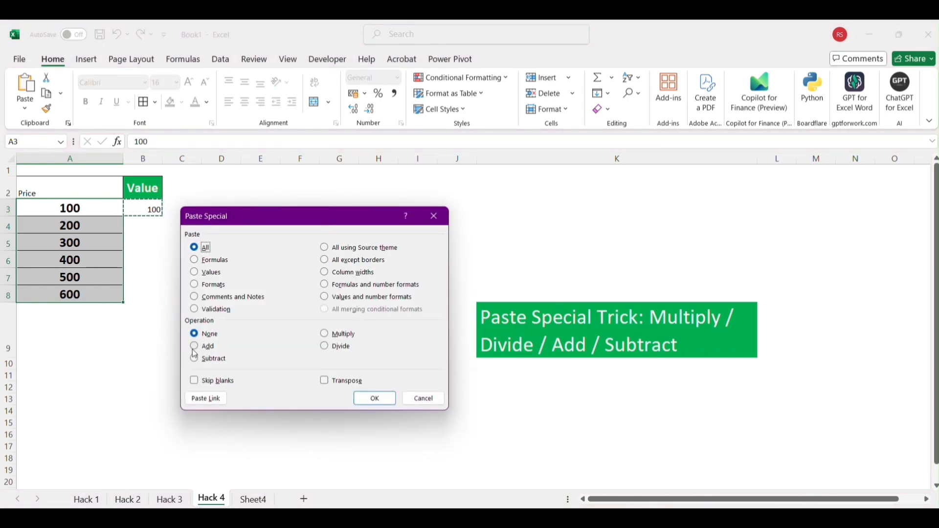
pyautogui.click(325, 335)
pyautogui.click(375, 398)
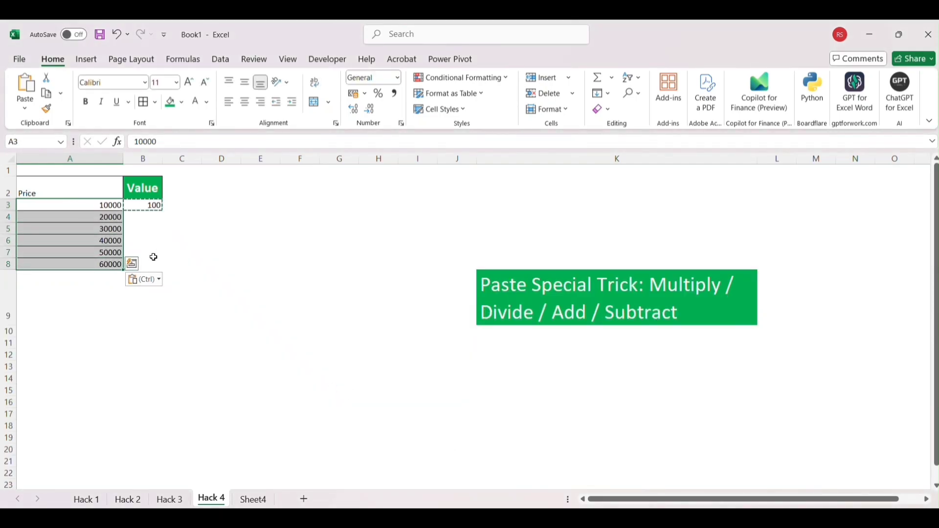
pyautogui.click(185, 253)
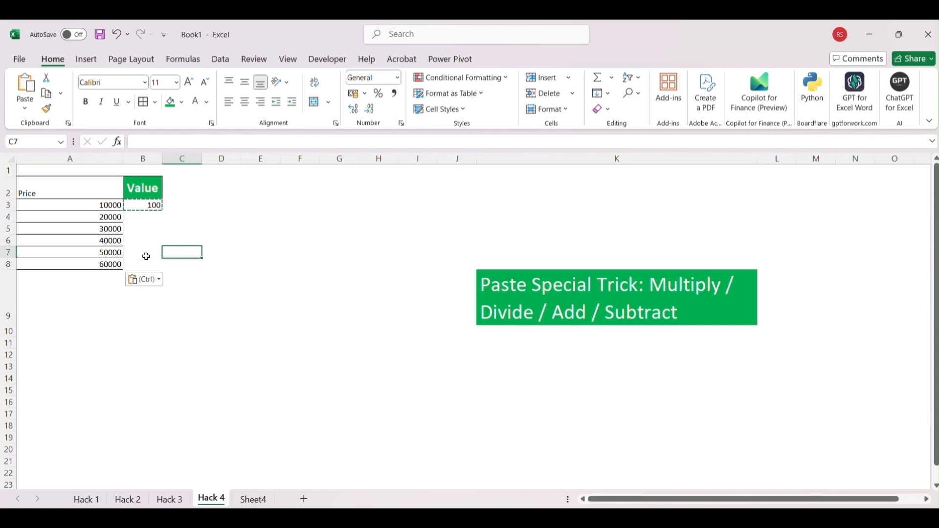
pyautogui.hotkey('ctrl', 'z')
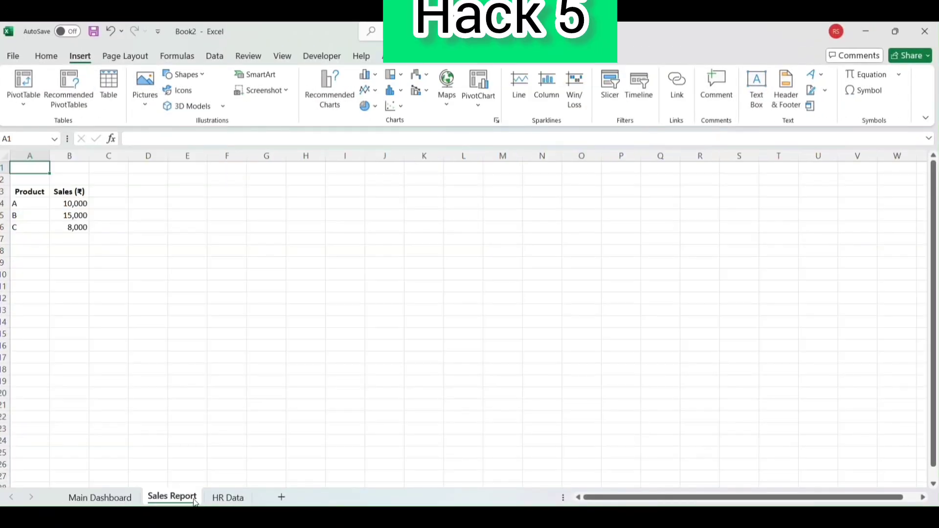
# Step: In the Book2 workbook, look through the HR Data and Sales Report sheets and return to the Main Dashboard sheet
pyautogui.click(230, 497)
pyautogui.click(171, 497)
pyautogui.click(100, 497)
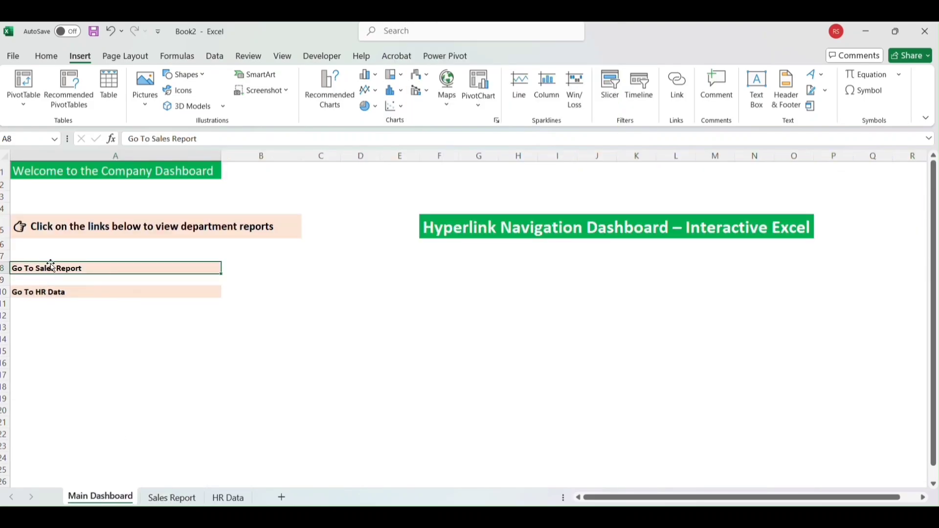
pyautogui.rightClick(79, 269)
pyautogui.click(375, 286)
pyautogui.click(680, 107)
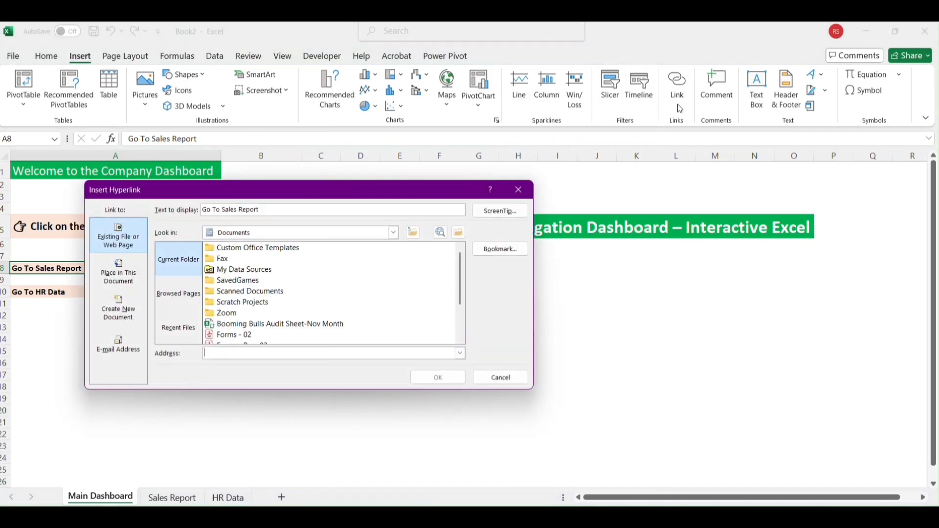
pyautogui.click(519, 190)
pyautogui.click(110, 326)
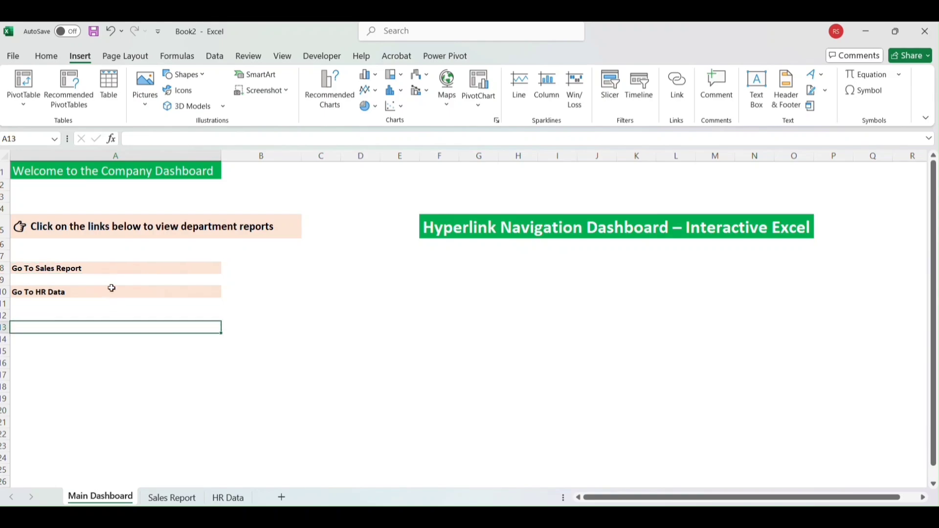
# Step: Insert a hyperlink in the Go To Sales Report cell A8 pointing to cell A1 of the Sales Report sheet
pyautogui.click(104, 269)
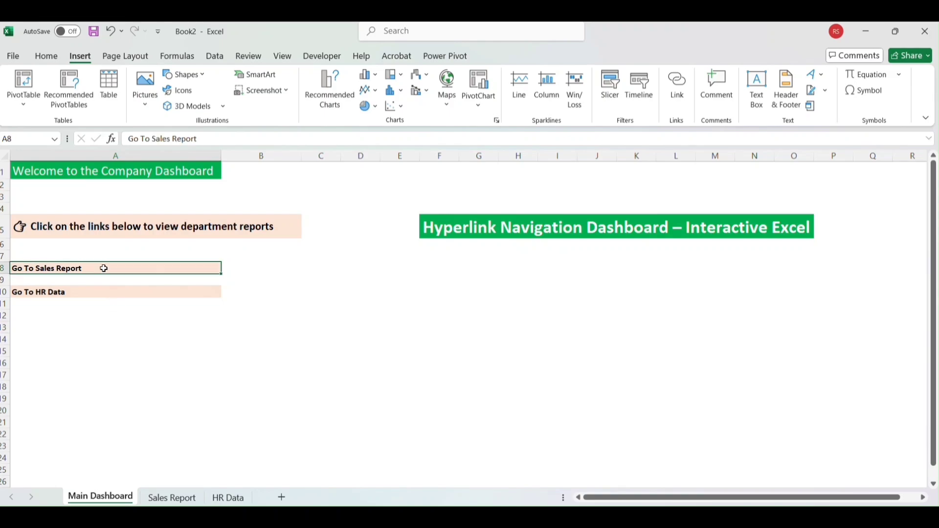
pyautogui.hotkey('ctrl', 'k')
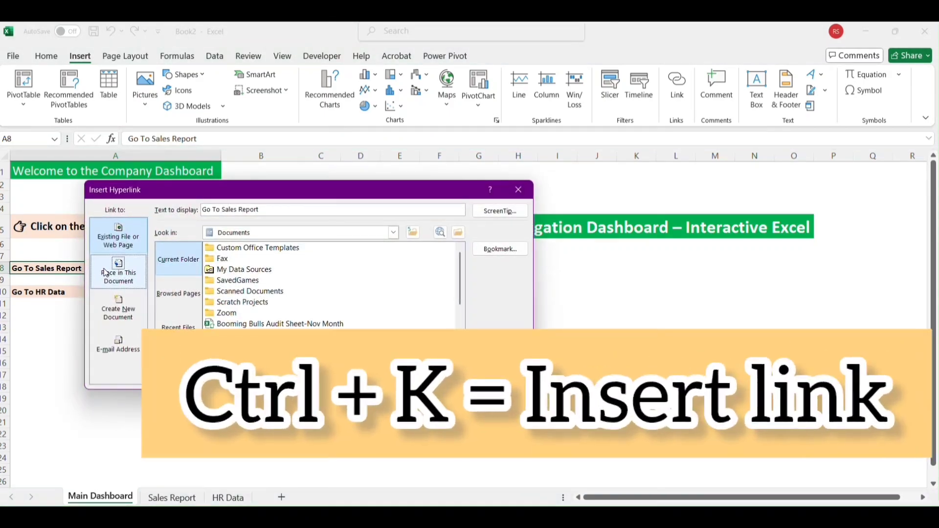
pyautogui.click(126, 285)
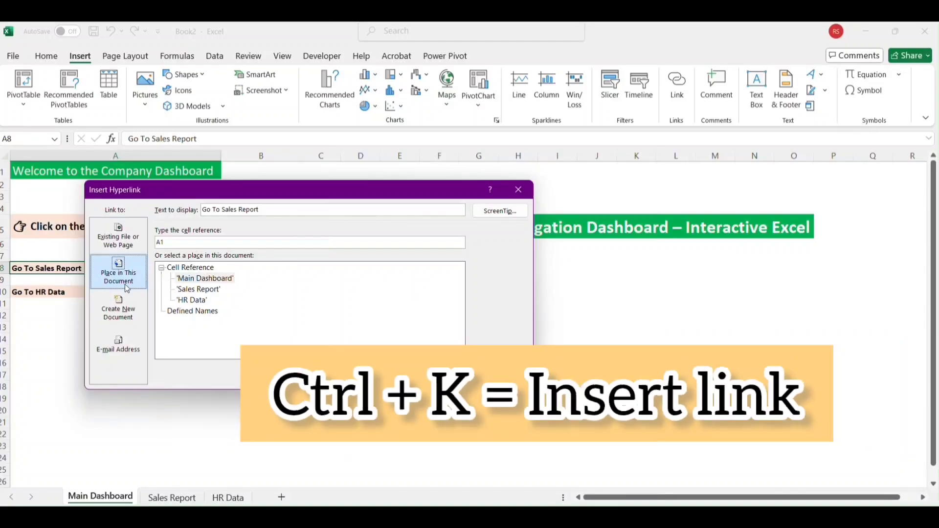
pyautogui.click(195, 291)
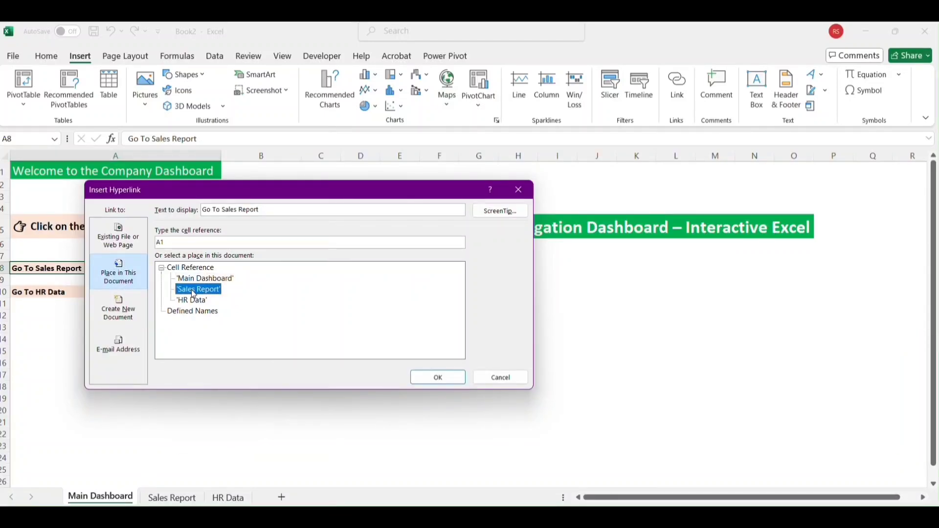
pyautogui.click(419, 382)
# Step: Insert a hyperlink in the Go To HR Data cell A10 pointing to cell A1 of the HR Data sheet
pyautogui.click(76, 293)
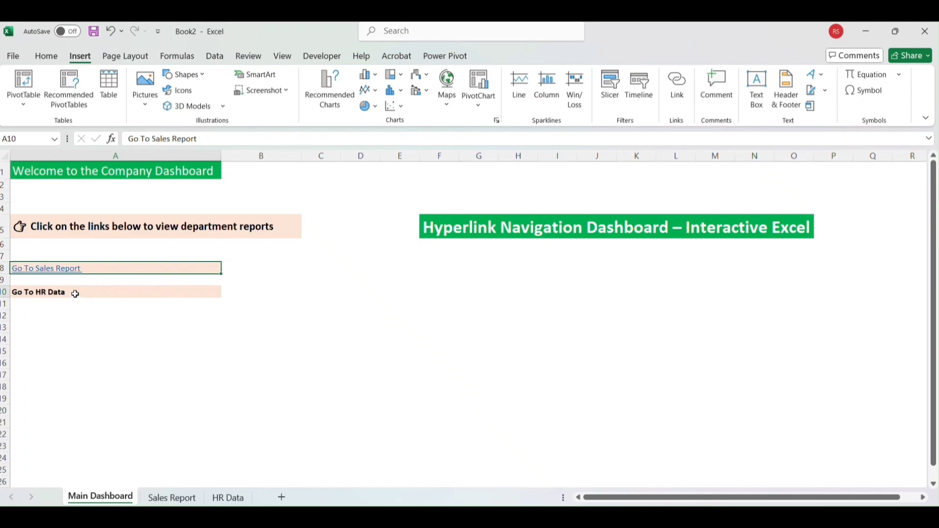
pyautogui.hotkey('ctrl', 'k')
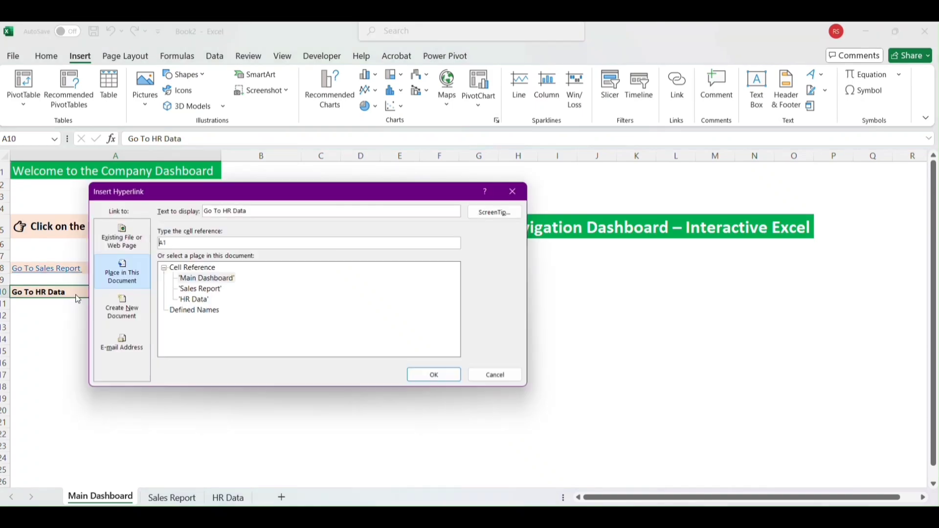
pyautogui.click(197, 304)
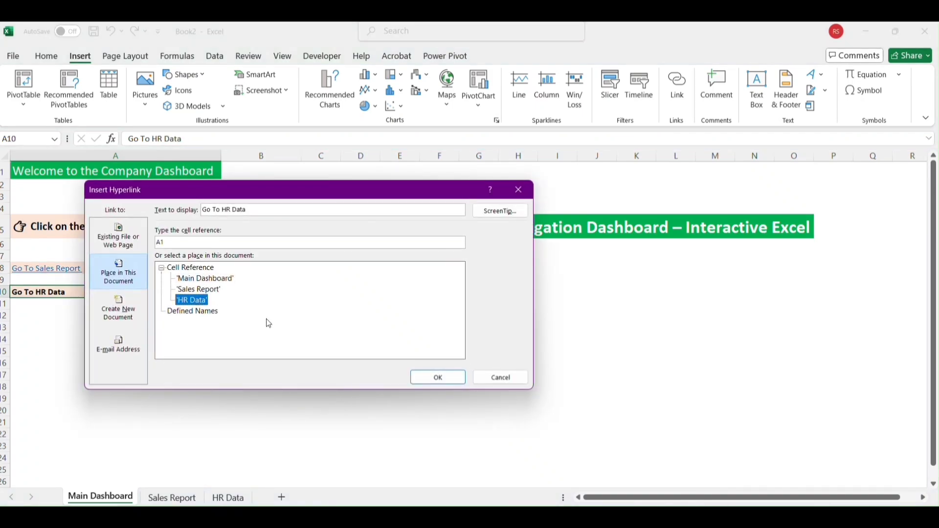
pyautogui.click(439, 377)
pyautogui.click(151, 375)
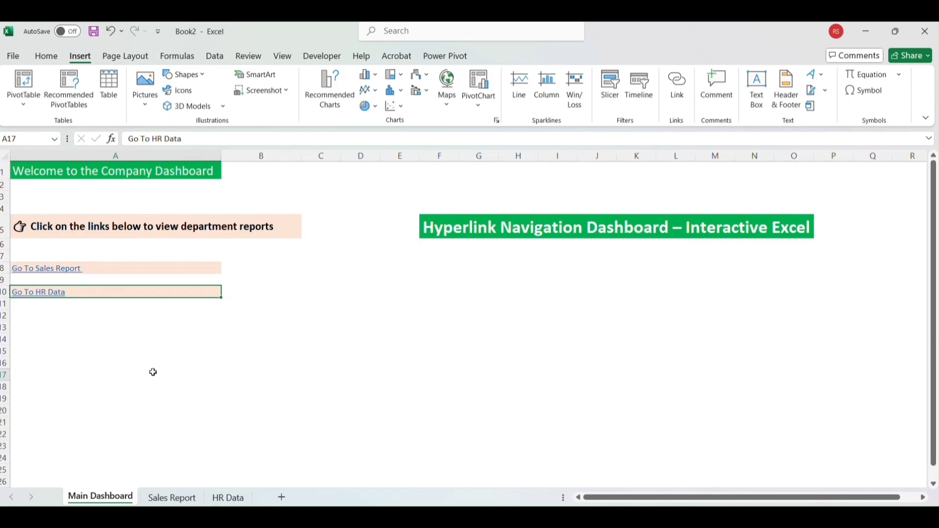
# Step: Test the Go To Sales Report and Go To HR Data links, returning to the Main Dashboard sheet after each
pyautogui.click(65, 269)
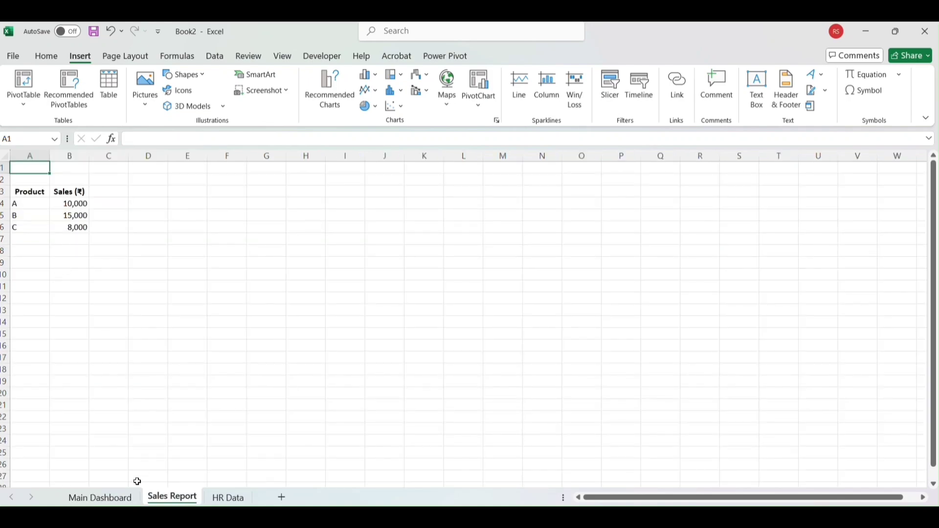
pyautogui.click(101, 498)
pyautogui.click(35, 292)
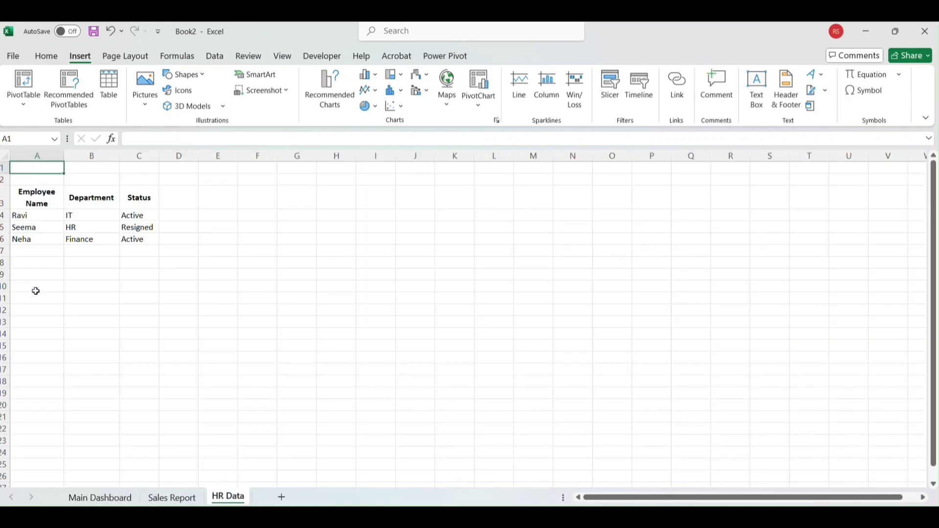
pyautogui.click(108, 499)
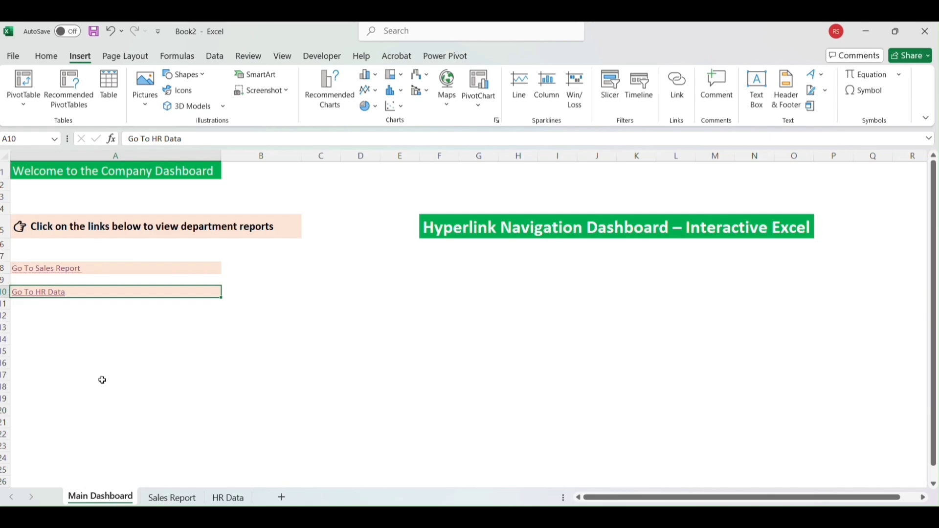